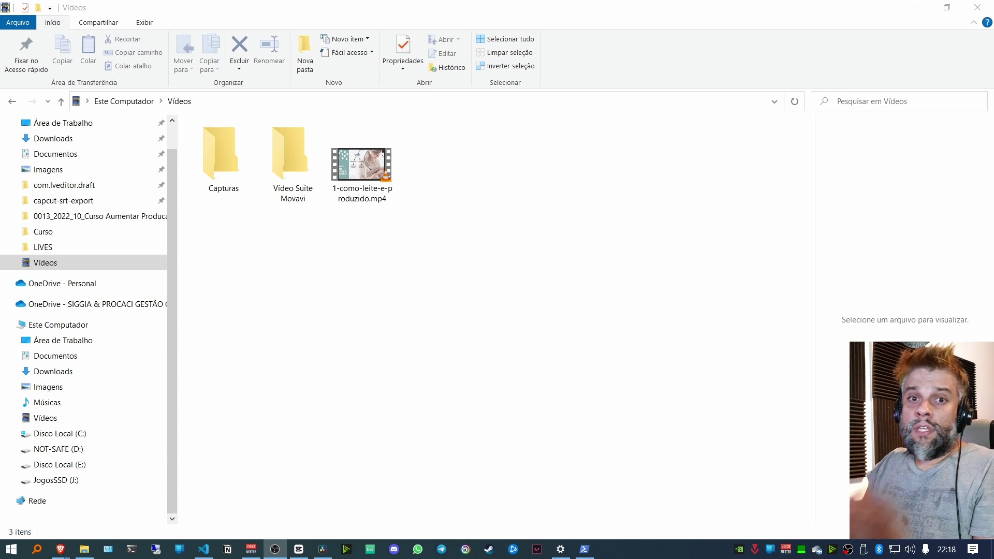
Look over the captioned project in CapCut and switch to the capcut-srt project in DaVinci Resolve
{"action": "left_click", "coordinate": [299, 549]}
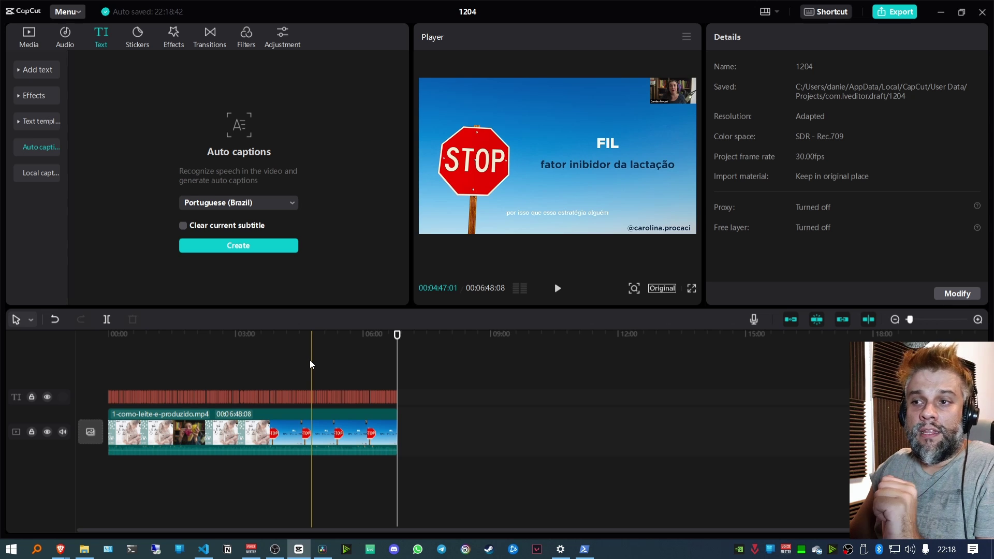
{"action": "left_click", "coordinate": [323, 548]}
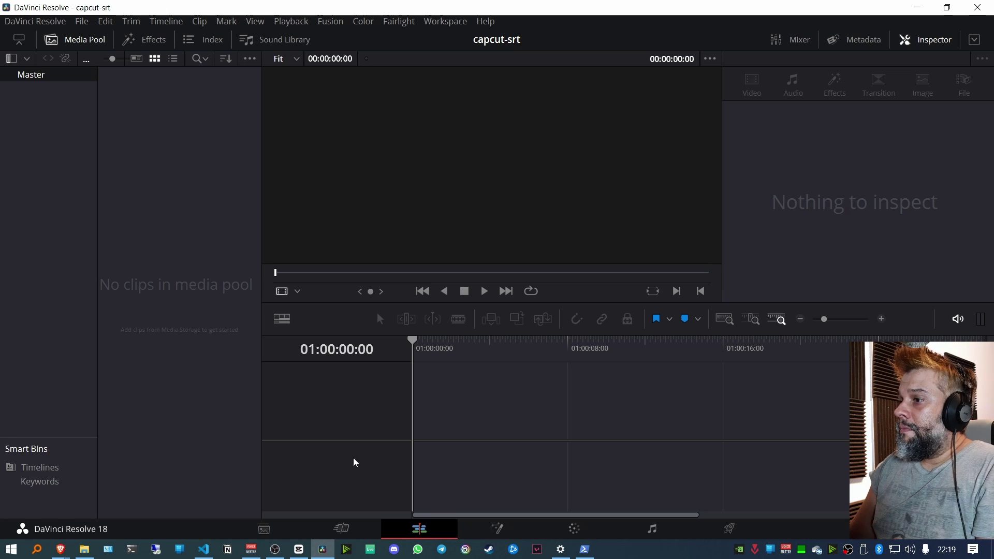
Play 1-como-leite-e-produzido.mp4 from the Vídeos folder in VLC, pause it, skip ahead to 00:55 and minimize the player
{"action": "left_click", "coordinate": [83, 550]}
{"action": "left_click", "coordinate": [361, 179]}
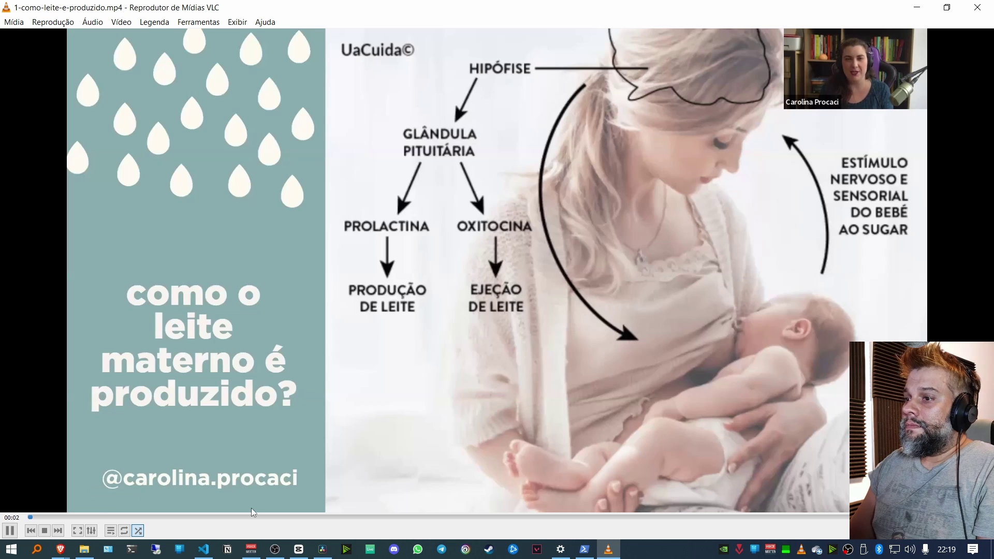
{"action": "left_click", "coordinate": [9, 530]}
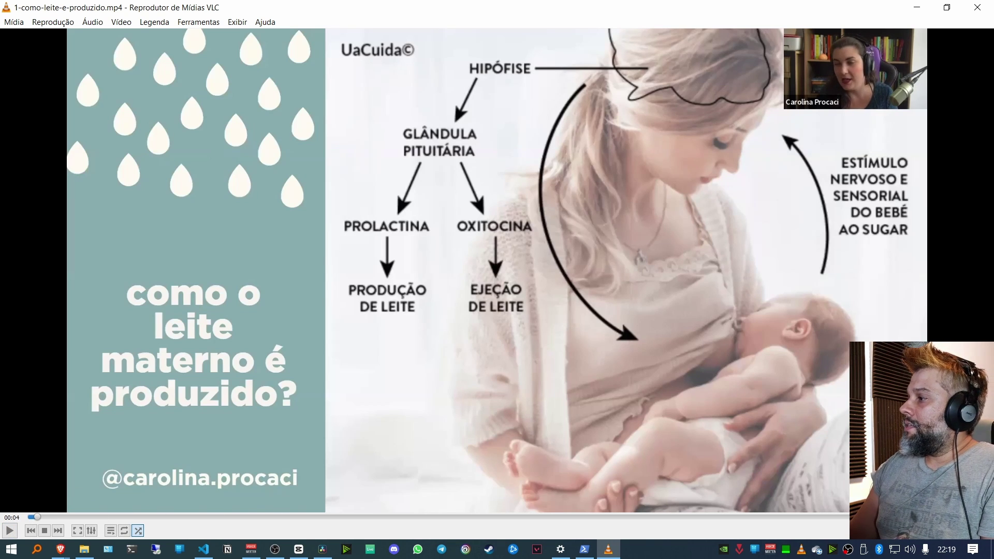
{"action": "left_click_drag", "start_coordinate": [34, 516], "coordinate": [154, 517]}
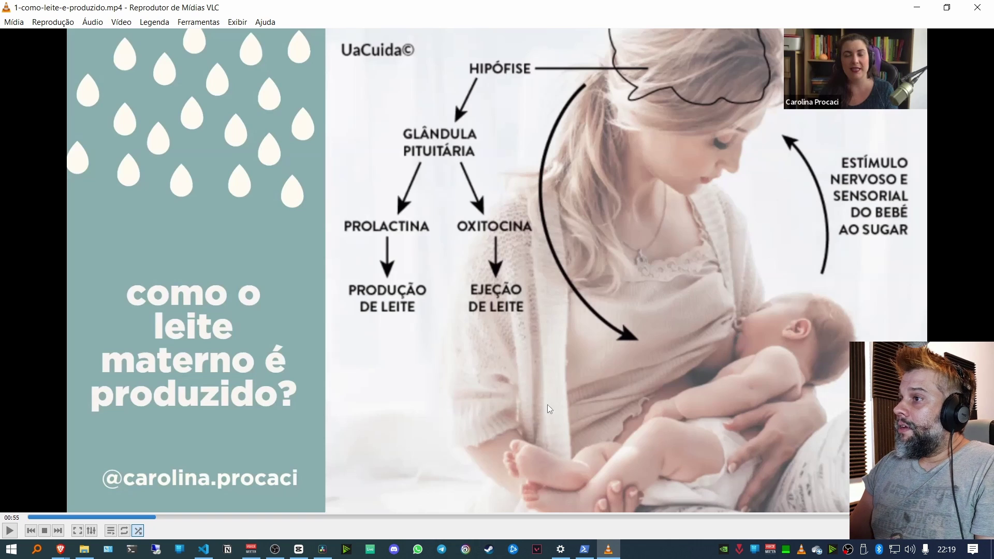
{"action": "left_click", "coordinate": [918, 9]}
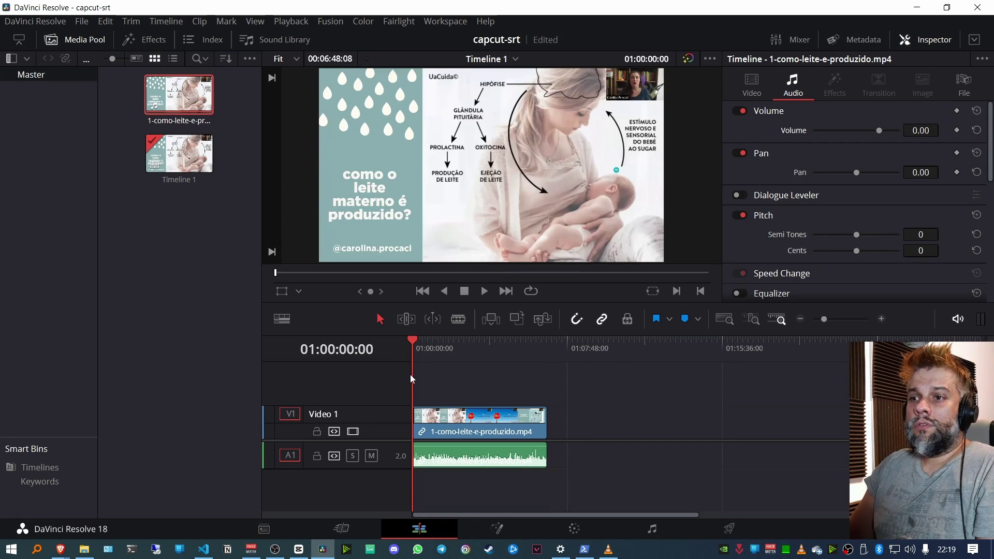
Fit the whole clip in the DaVinci Resolve timeline and inspect its end, a point near 01:01:58:02 and its start
{"action": "left_click", "coordinate": [724, 319]}
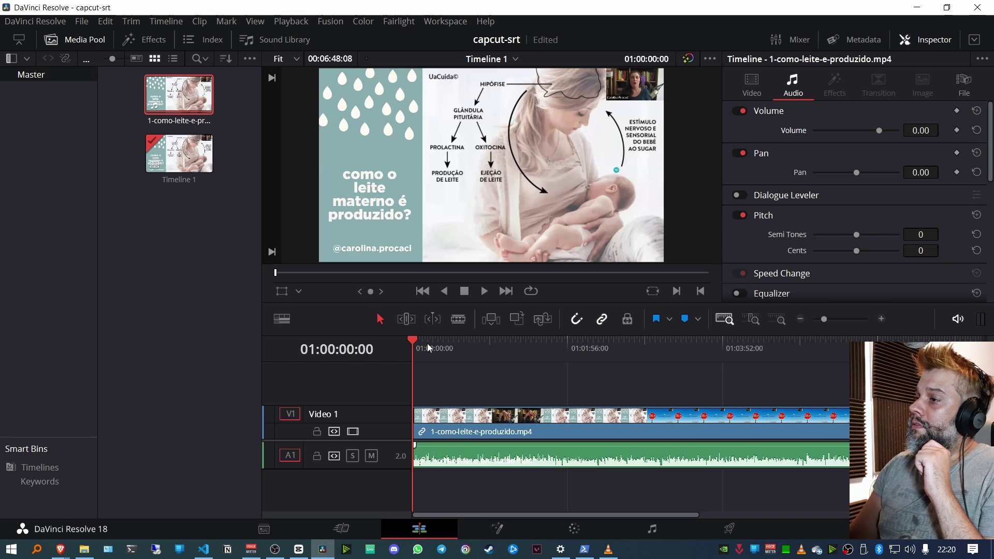
{"action": "key", "text": "End"}
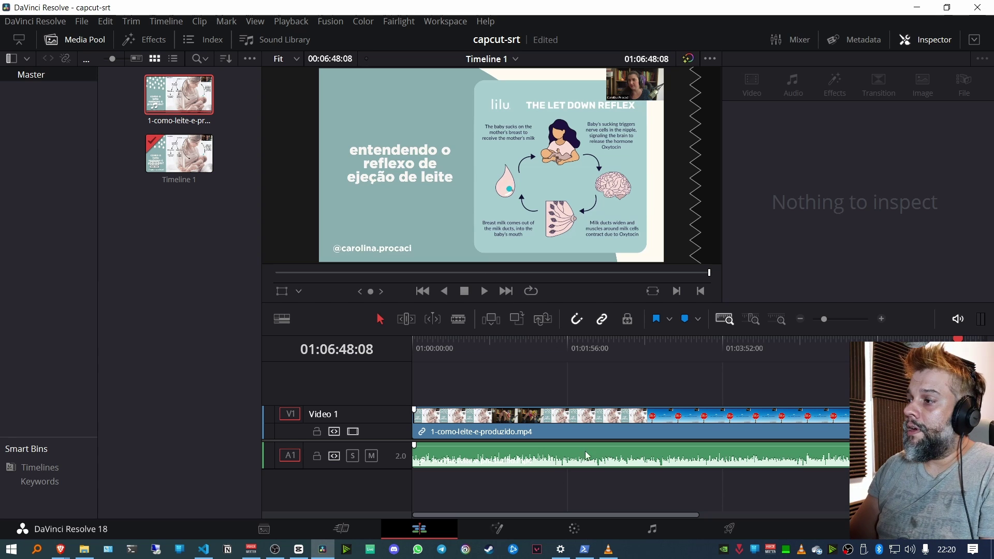
{"action": "mouse_move", "coordinate": [299, 551]}
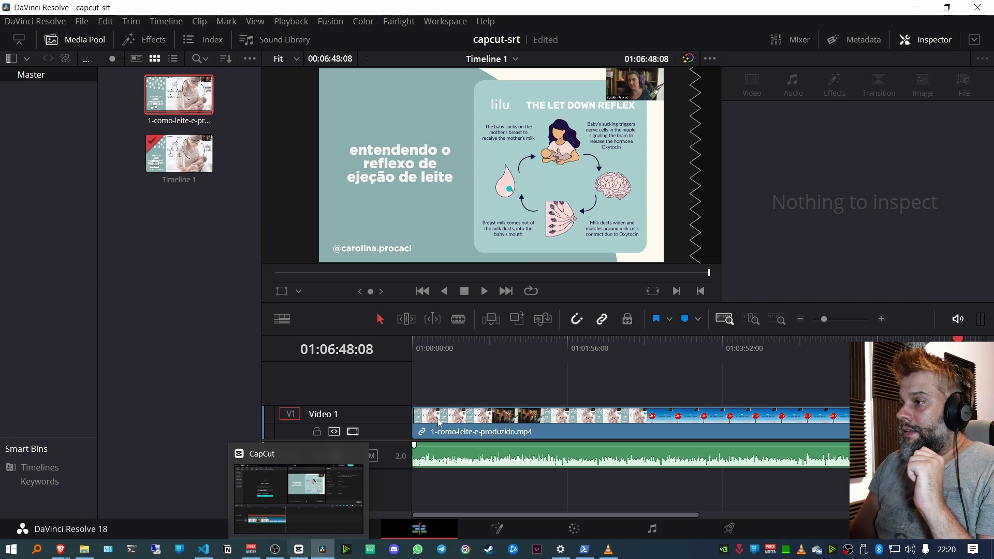
{"action": "left_click", "coordinate": [570, 352]}
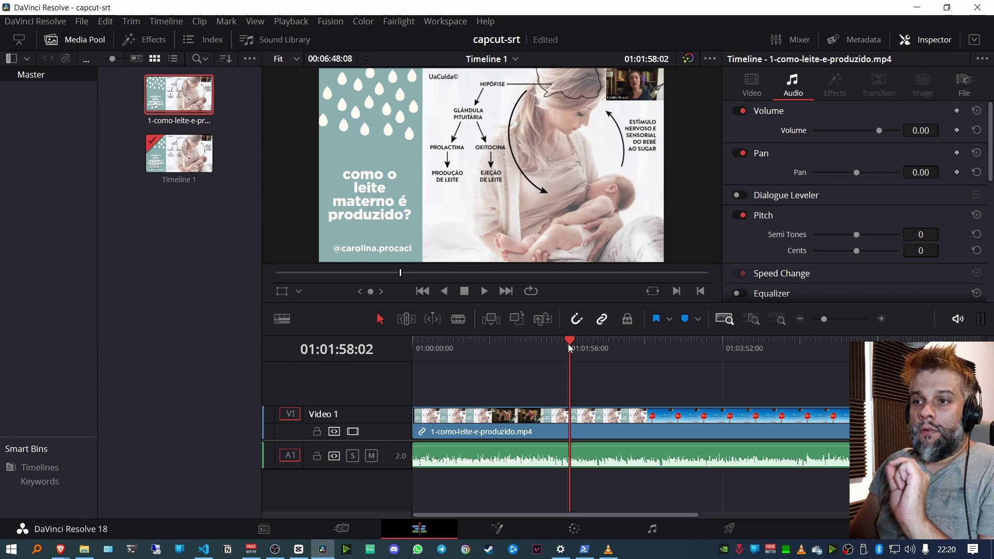
{"action": "key", "text": "Home"}
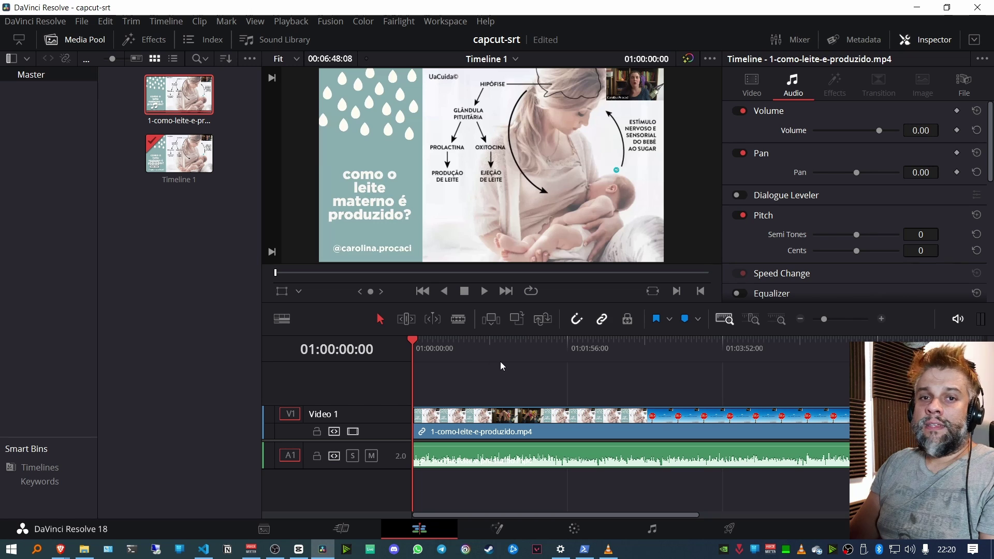
Switch to CapCut and create a new project
{"action": "mouse_move", "coordinate": [296, 553]}
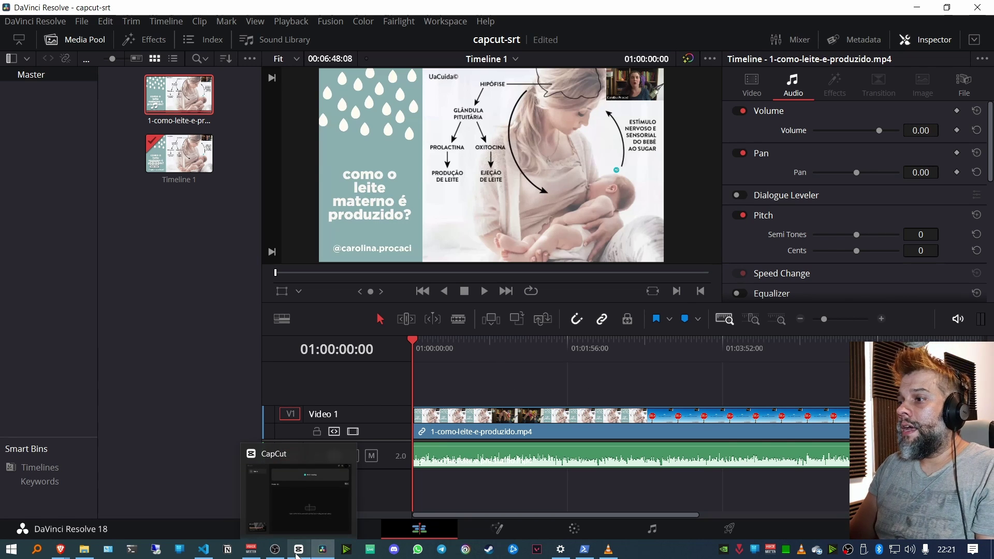
{"action": "left_click", "coordinate": [298, 550]}
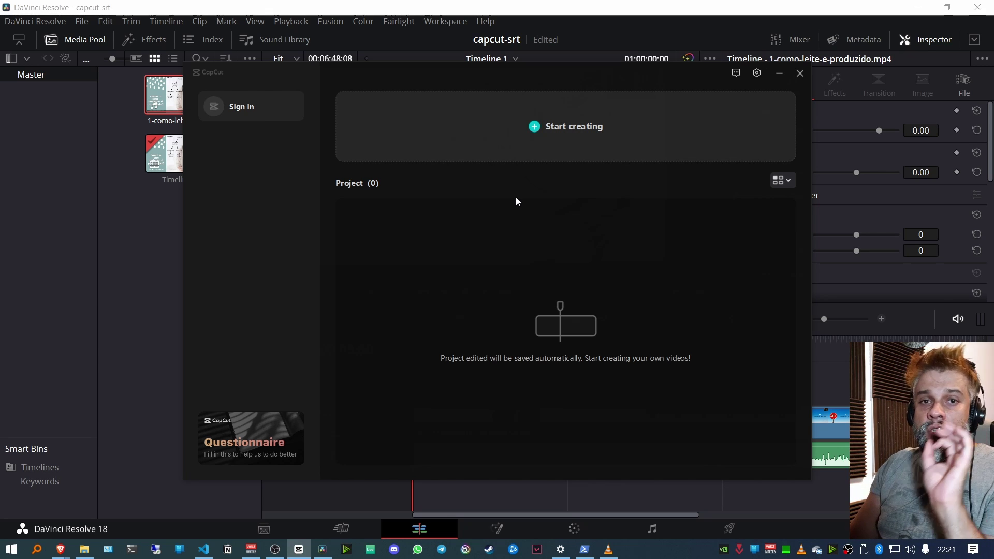
{"action": "left_click", "coordinate": [555, 134]}
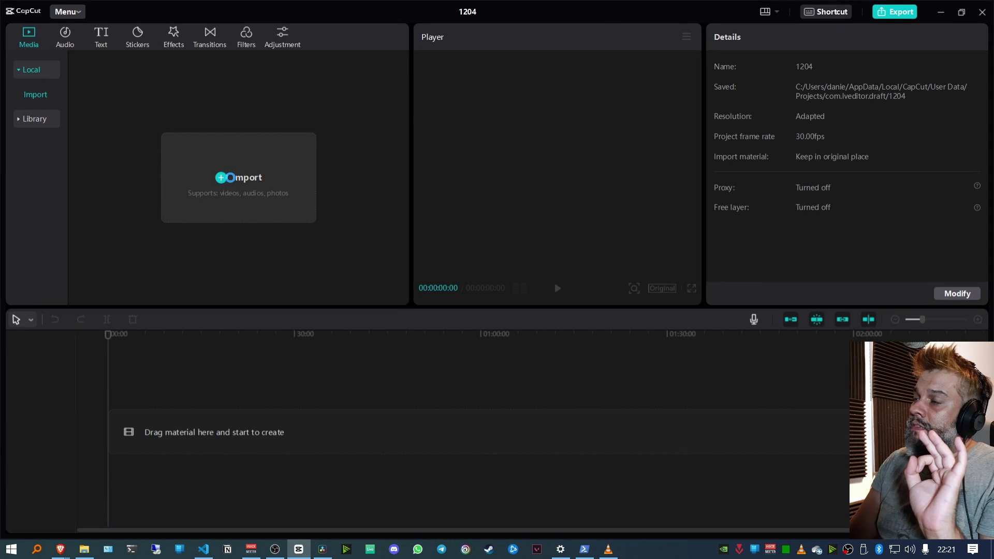
Import 1-como-leite-e-produzido.mp4 and place it at the start of the empty timeline
{"action": "left_click", "coordinate": [230, 177]}
{"action": "double_click", "coordinate": [292, 130]}
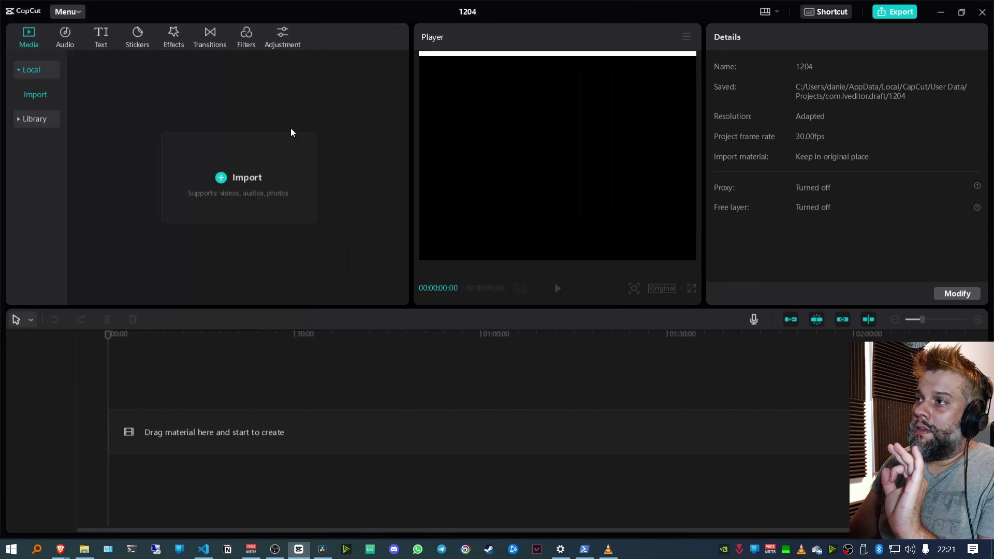
{"action": "left_click_drag", "start_coordinate": [114, 129], "coordinate": [148, 431]}
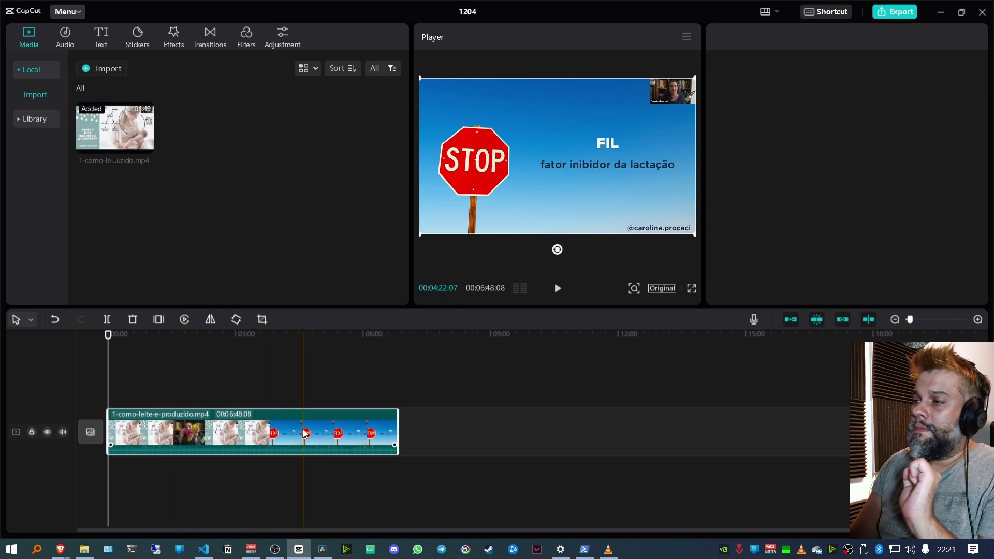
Generate auto captions for the video with Portuguese (Brazil) as the spoken language
{"action": "left_click", "coordinate": [102, 36]}
{"action": "left_click", "coordinate": [37, 147]}
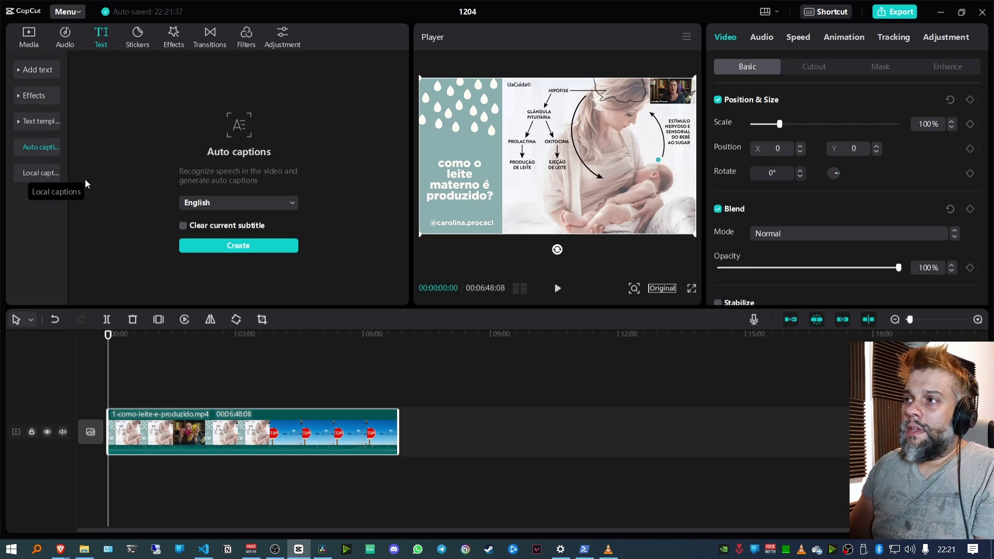
{"action": "left_click", "coordinate": [272, 203]}
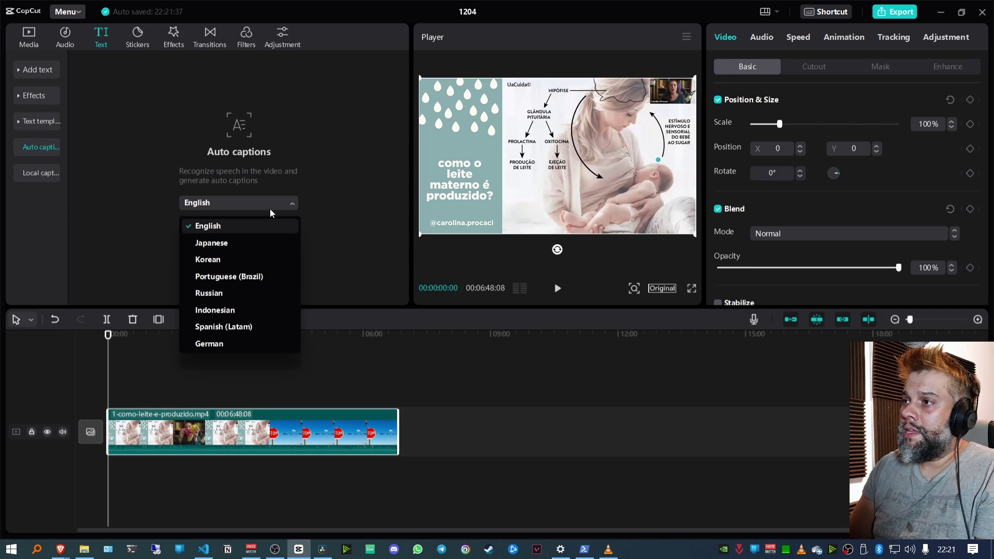
{"action": "left_click", "coordinate": [251, 278]}
{"action": "left_click", "coordinate": [228, 244]}
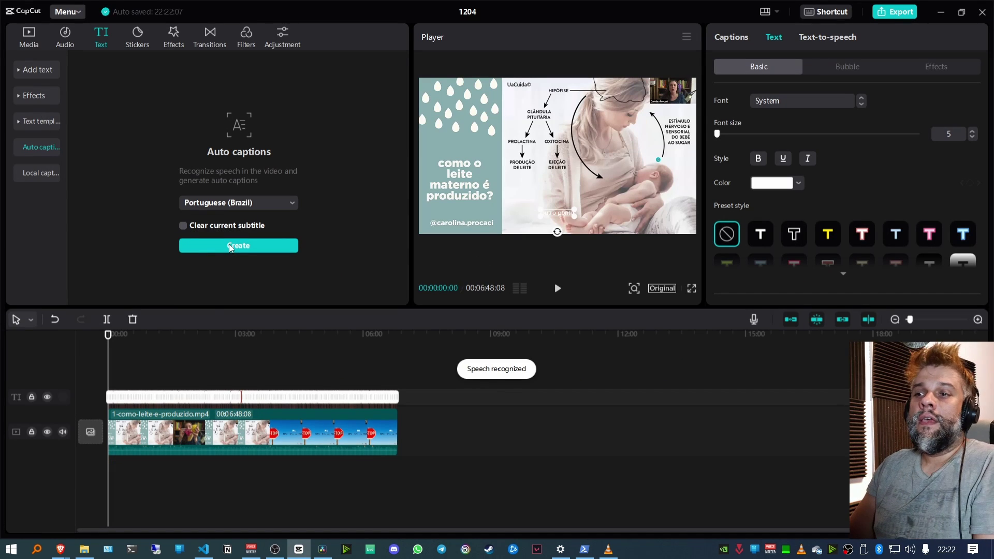
Scrub through the first minutes of the timeline to review the generated captions, then deselect them
{"action": "left_click", "coordinate": [283, 336]}
{"action": "left_click", "coordinate": [291, 337]}
{"action": "left_click_drag", "start_coordinate": [293, 338], "coordinate": [142, 337]}
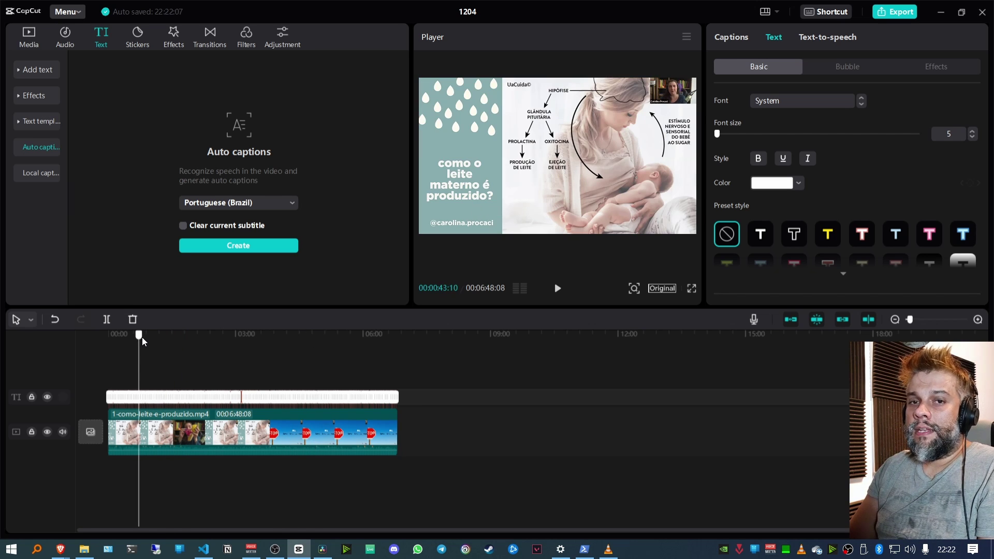
{"action": "left_click", "coordinate": [144, 337]}
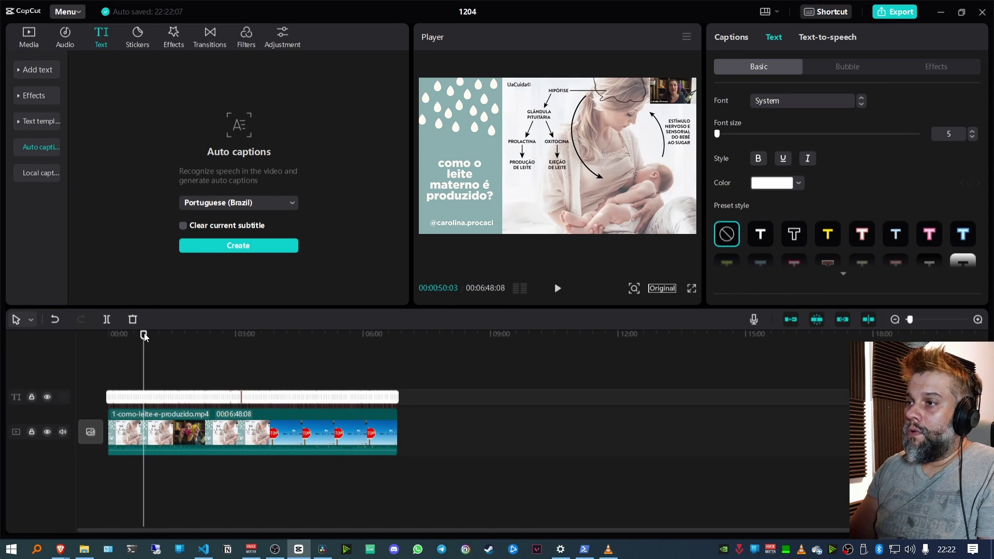
{"action": "left_click_drag", "start_coordinate": [145, 337], "coordinate": [127, 334]}
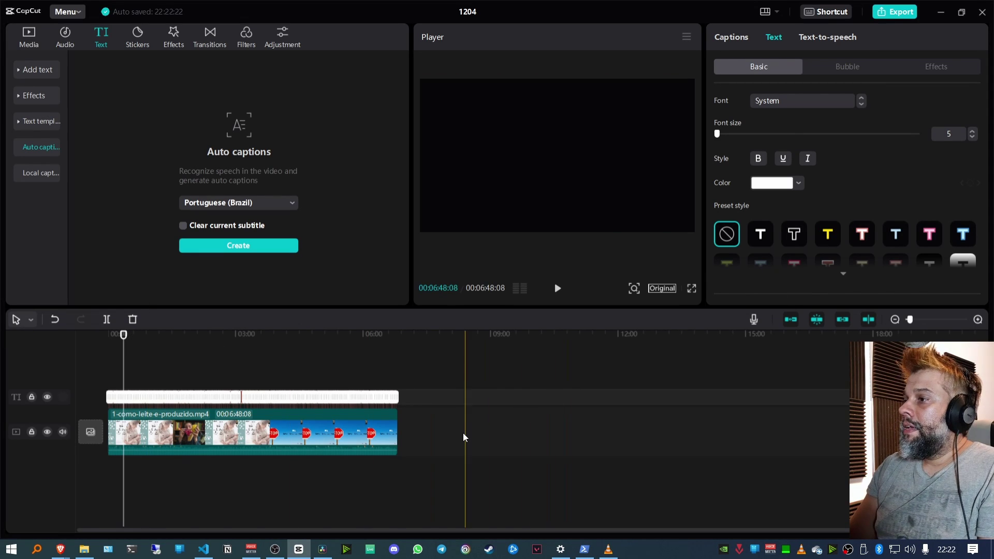
{"action": "left_click", "coordinate": [462, 433]}
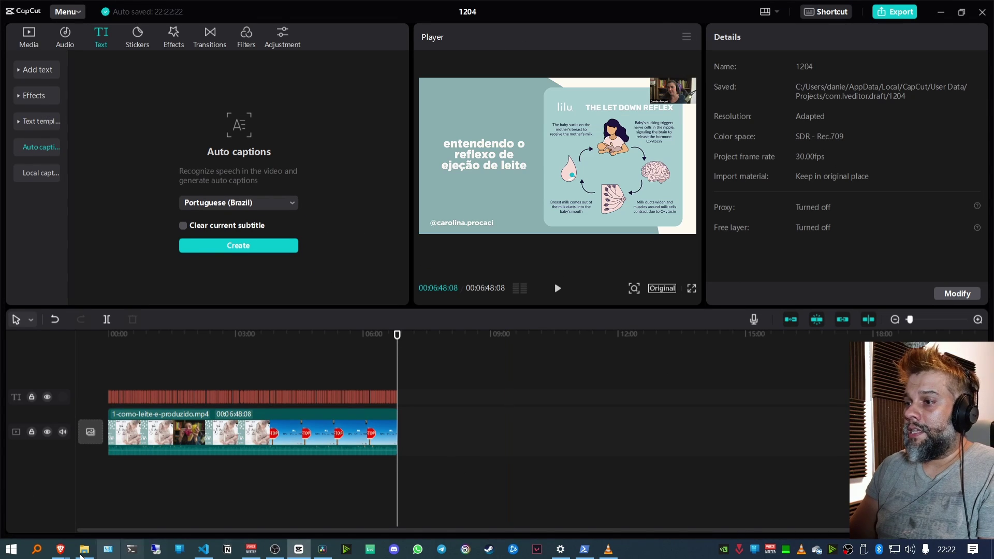
In File Explorer, open the AppData\Local folder of the user's profile on Disco Local (C:)
{"action": "mouse_move", "coordinate": [84, 549]}
{"action": "left_click", "coordinate": [118, 520]}
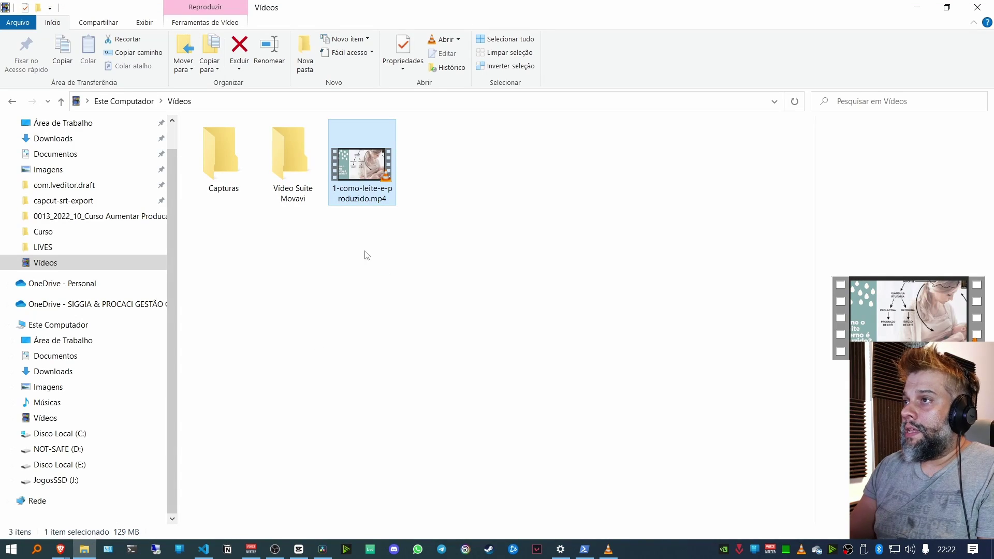
{"action": "key", "text": "alt+Up"}
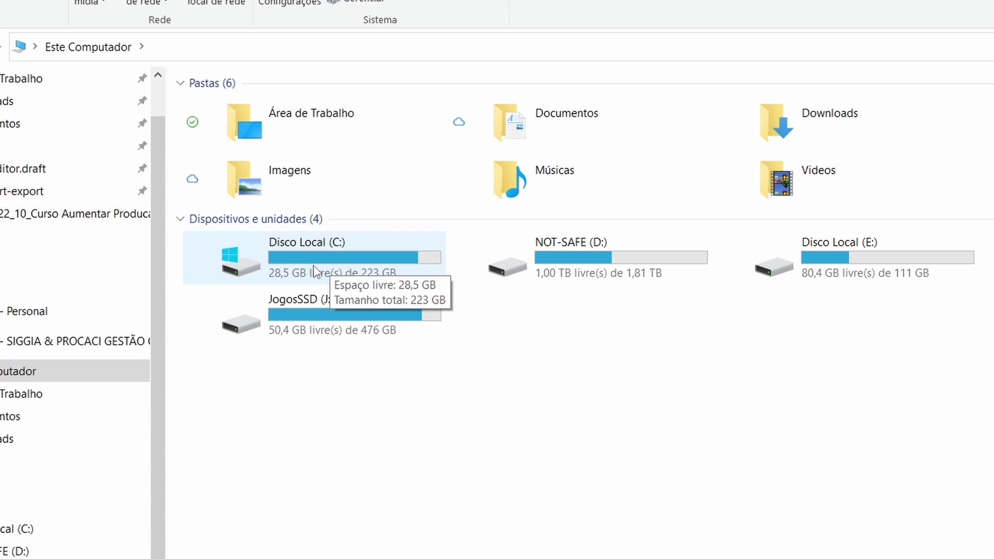
{"action": "double_click", "coordinate": [312, 265]}
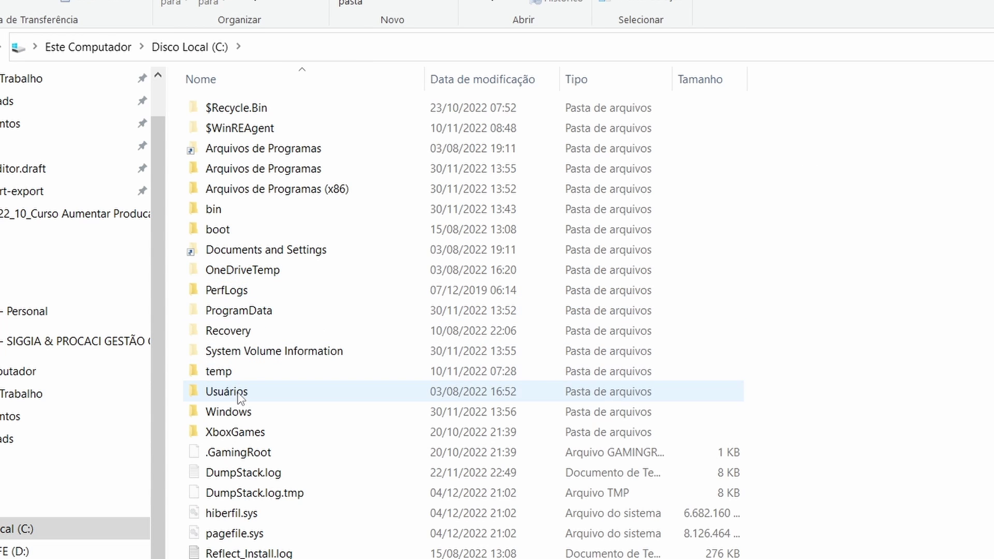
{"action": "double_click", "coordinate": [241, 393]}
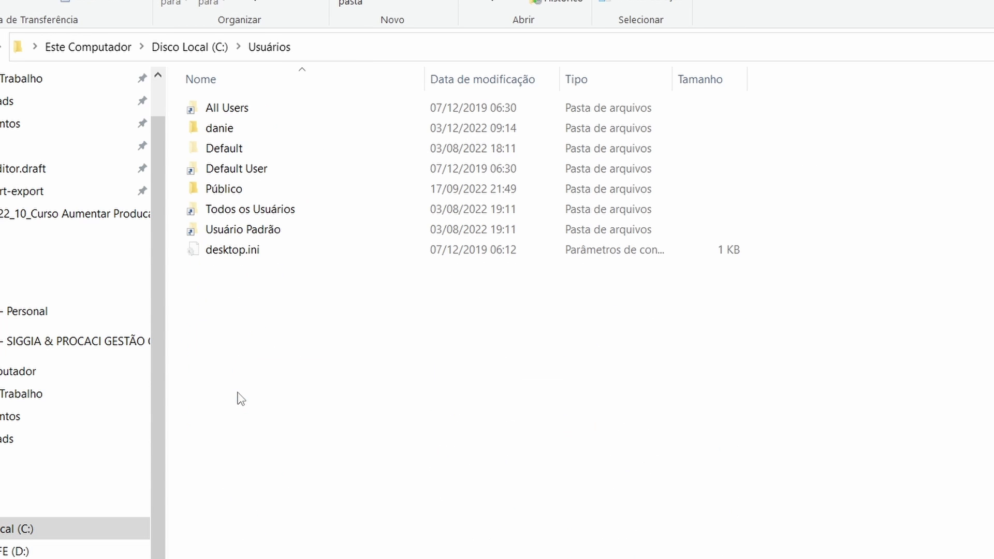
{"action": "double_click", "coordinate": [219, 130]}
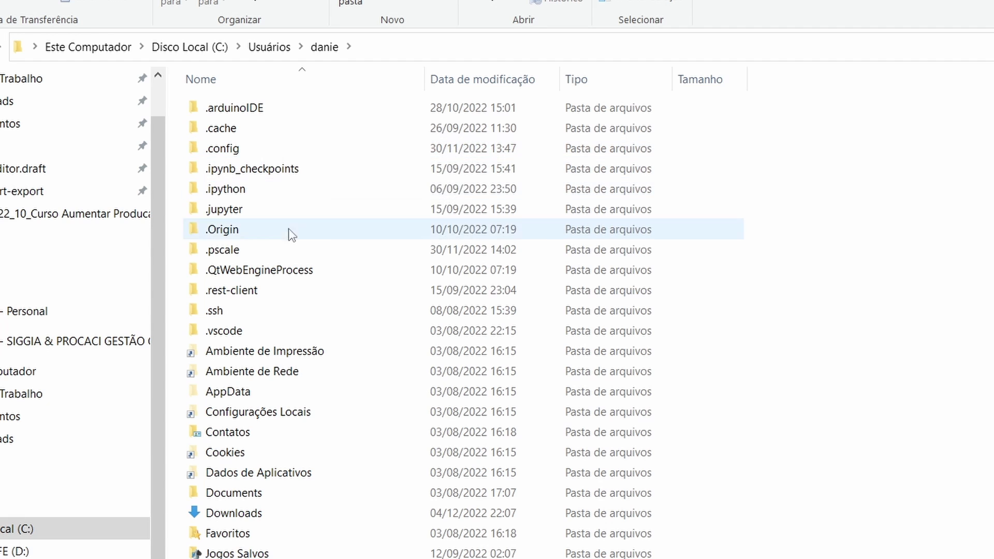
{"action": "double_click", "coordinate": [234, 394]}
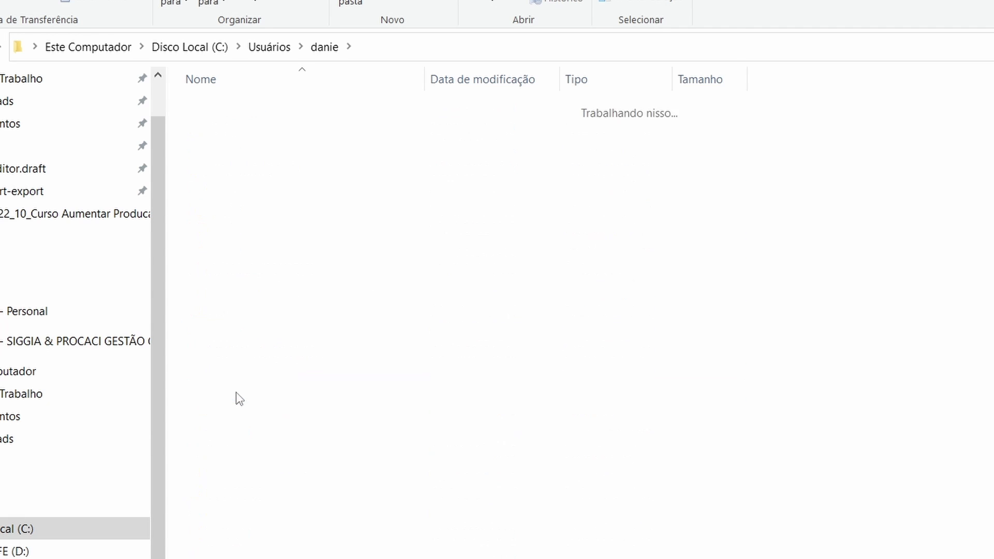
{"action": "double_click", "coordinate": [221, 110]}
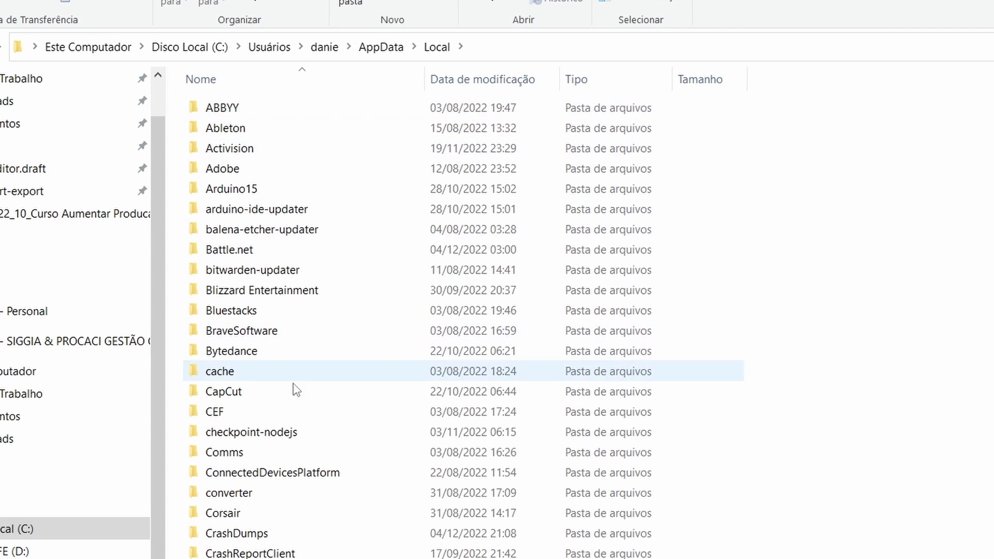
Open the project folder CapCut\User Data\Projects\com.lveditor.draft\1204 inside the Local folder
{"action": "double_click", "coordinate": [229, 395]}
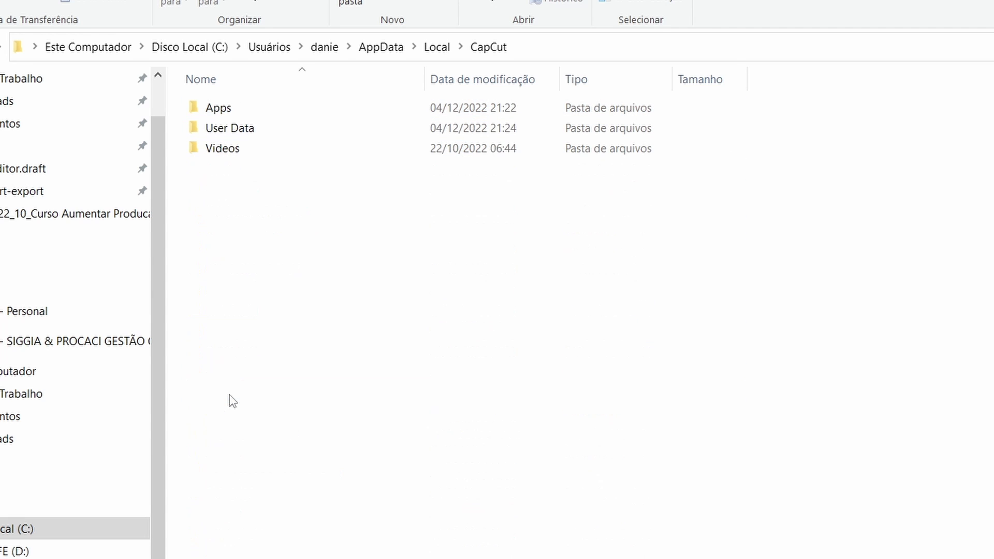
{"action": "double_click", "coordinate": [221, 130]}
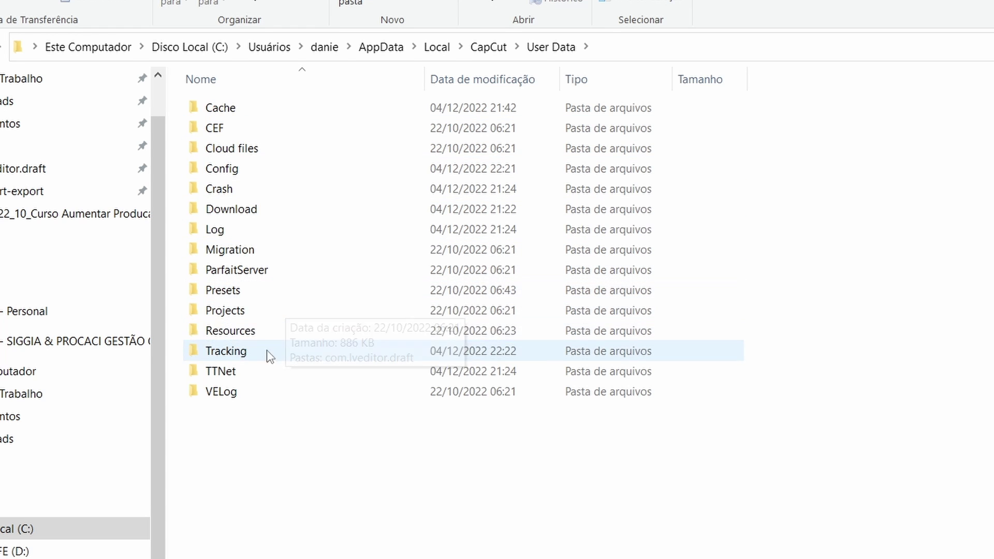
{"action": "double_click", "coordinate": [239, 311]}
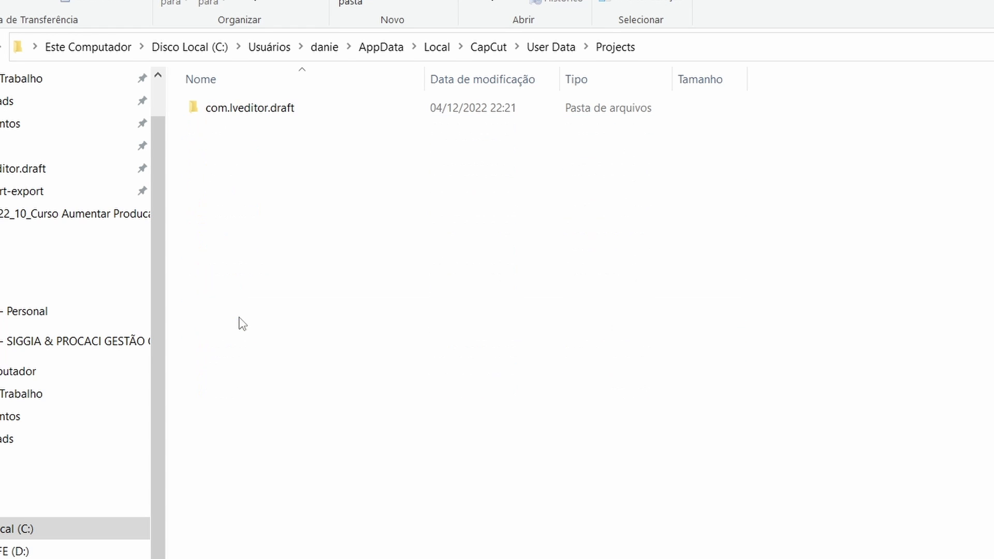
{"action": "double_click", "coordinate": [227, 113]}
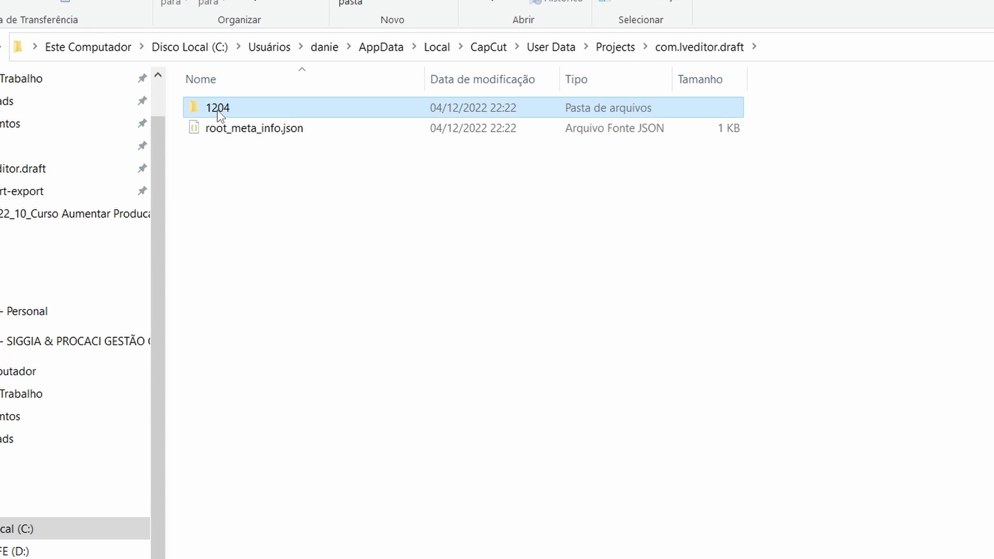
{"action": "double_click", "coordinate": [216, 114]}
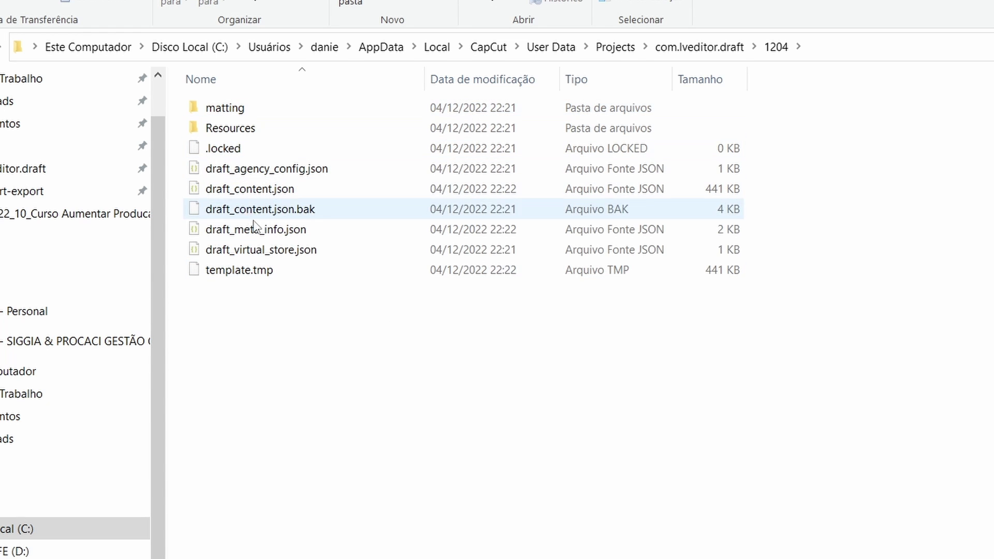
Copy draft_content.json from the 1204 project folder into the Vídeos folder
{"action": "left_click", "coordinate": [246, 194]}
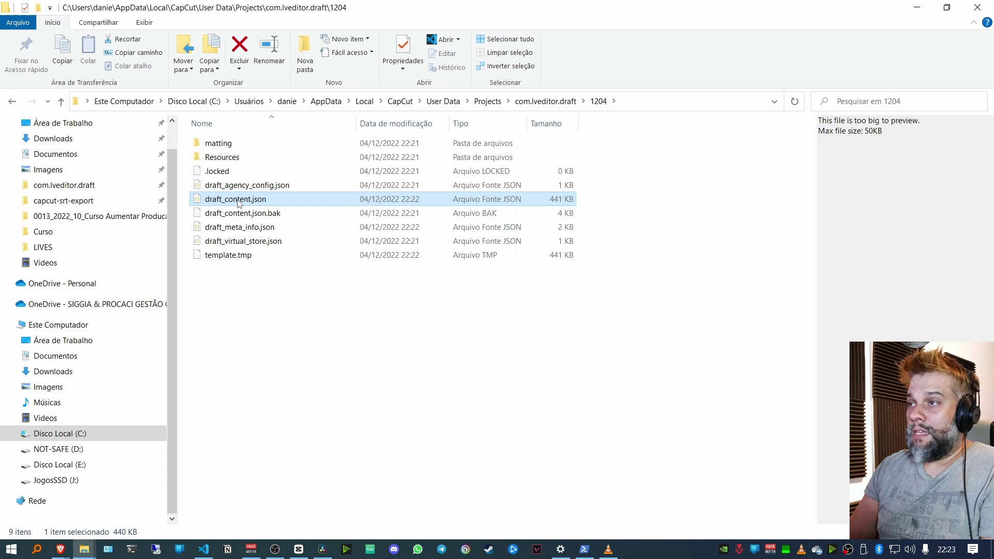
{"action": "left_click", "coordinate": [115, 263]}
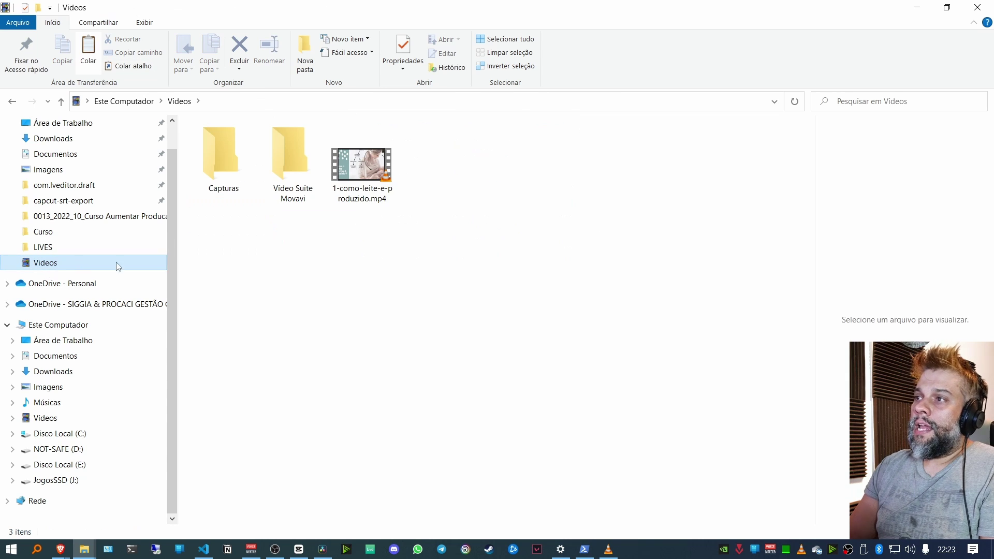
{"action": "key", "text": "ctrl+v"}
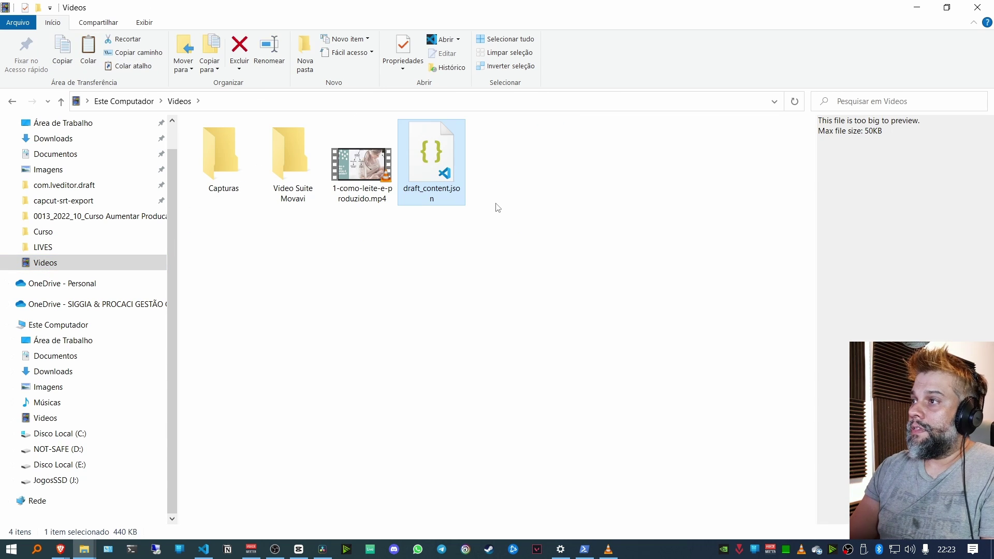
Open the copied draft_content.json in Bloco de Notas and maximize its window
{"action": "right_click", "coordinate": [437, 165]}
{"action": "mouse_move", "coordinate": [501, 254]}
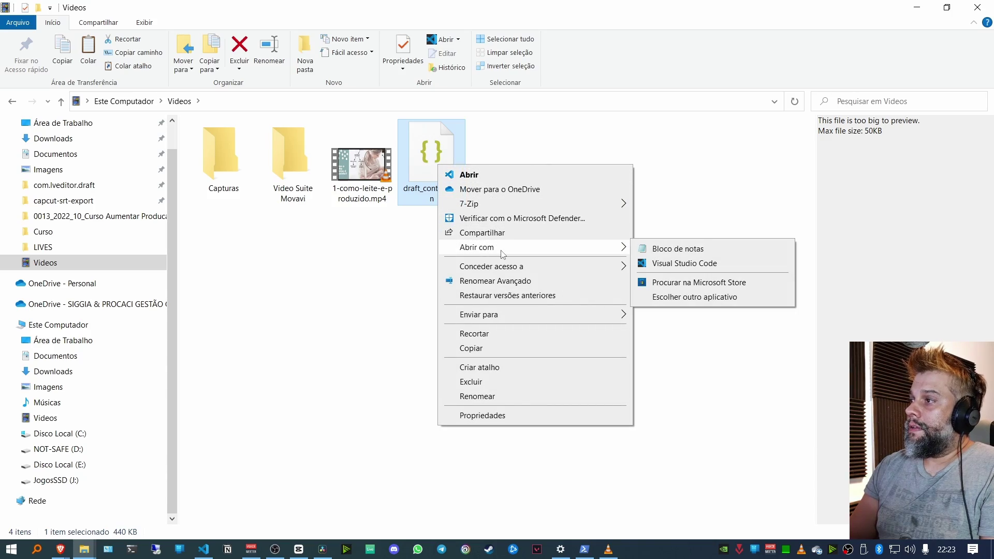
{"action": "left_click", "coordinate": [724, 247]}
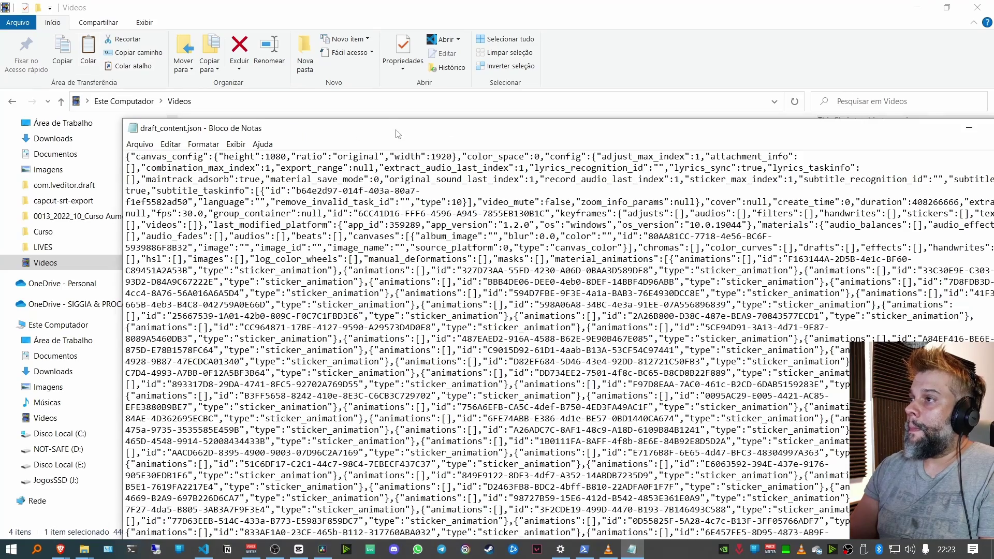
{"action": "double_click", "coordinate": [398, 134]}
Look through draft_content.json for the caption text, highlight one caption sentence, and minimize the file's window
{"action": "scroll", "coordinate": [348, 191], "scroll_direction": "down", "scroll_amount": 8}
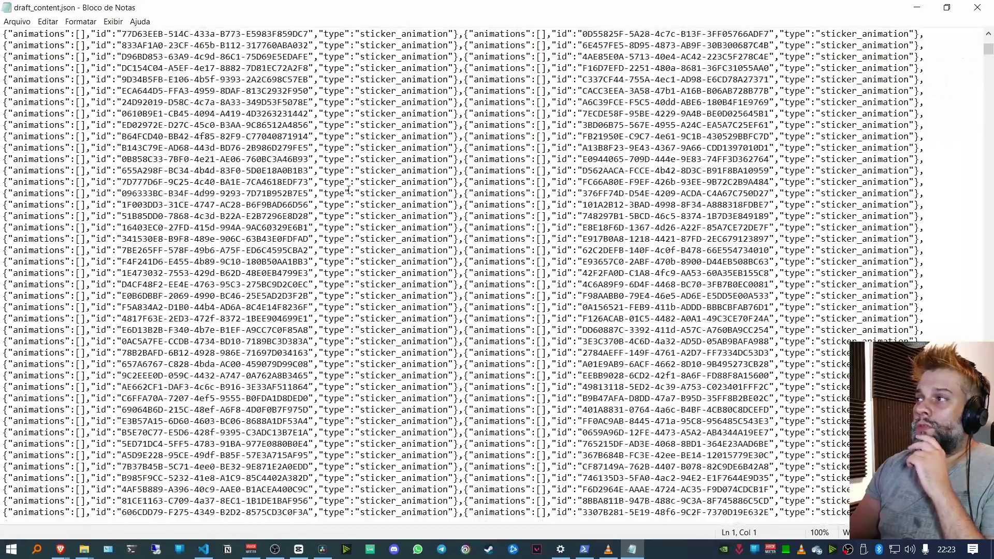
{"action": "scroll", "coordinate": [348, 191], "scroll_direction": "down", "scroll_amount": 15}
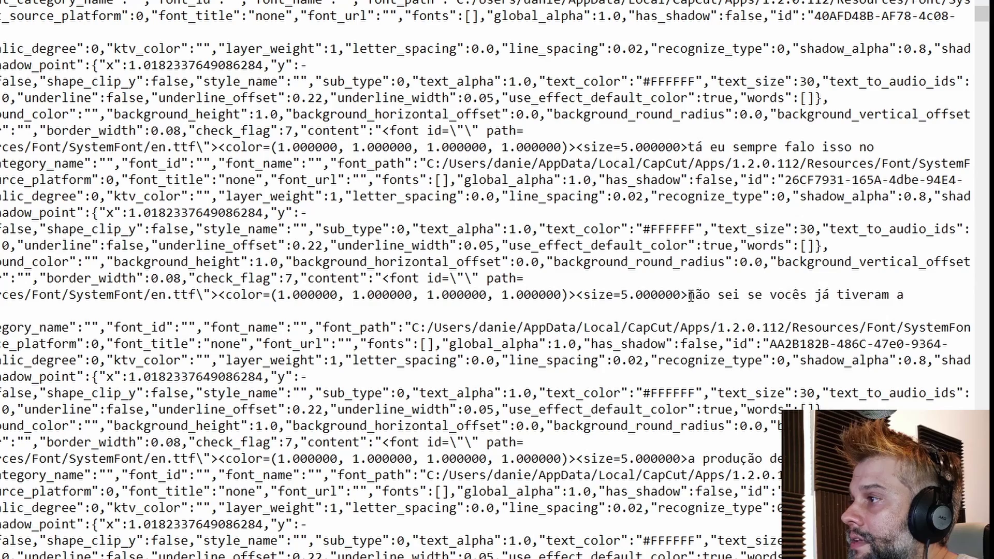
{"action": "left_click_drag", "start_coordinate": [782, 329], "coordinate": [880, 341]}
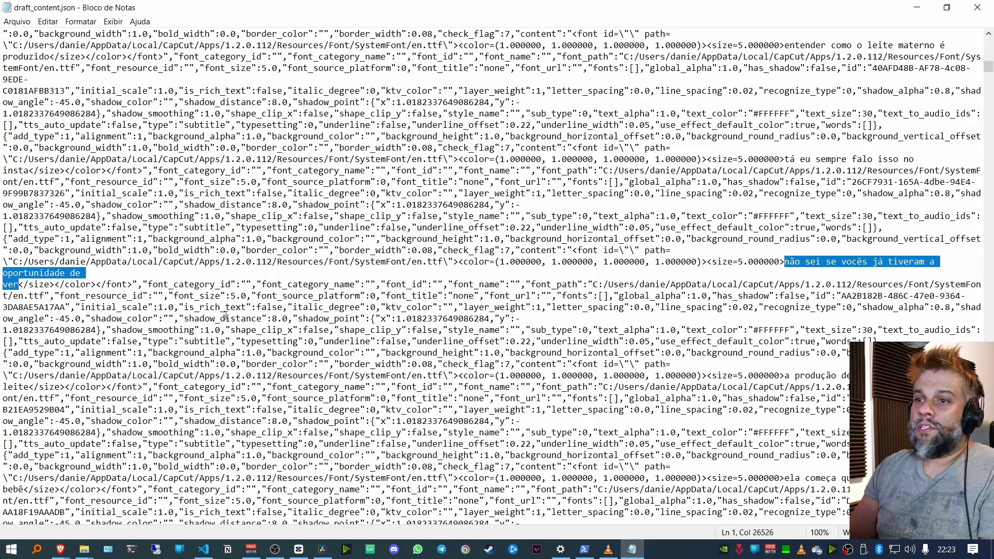
{"action": "scroll", "coordinate": [376, 292], "scroll_direction": "up", "scroll_amount": 15}
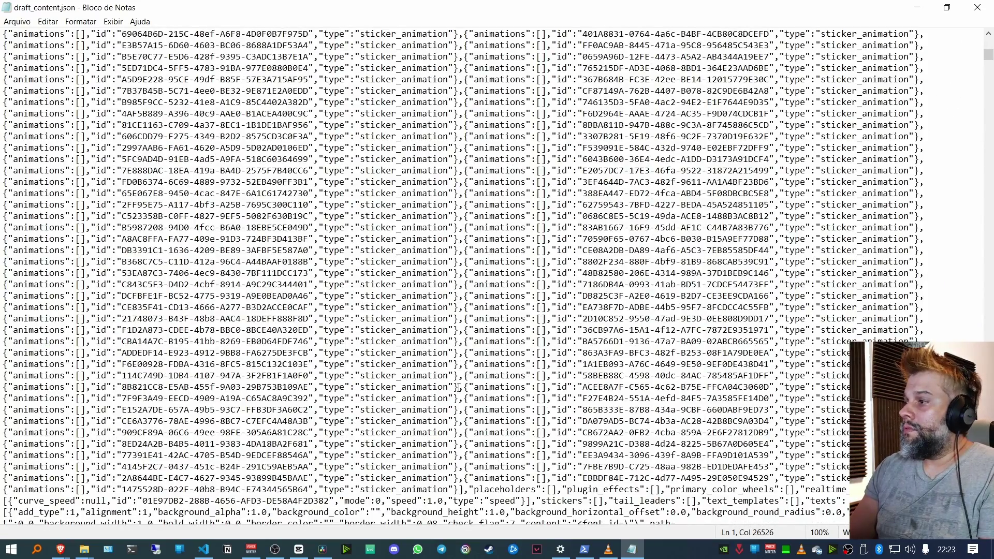
{"action": "scroll", "coordinate": [459, 387], "scroll_direction": "up", "scroll_amount": 13}
{"action": "scroll", "coordinate": [513, 339], "scroll_direction": "up", "scroll_amount": 2}
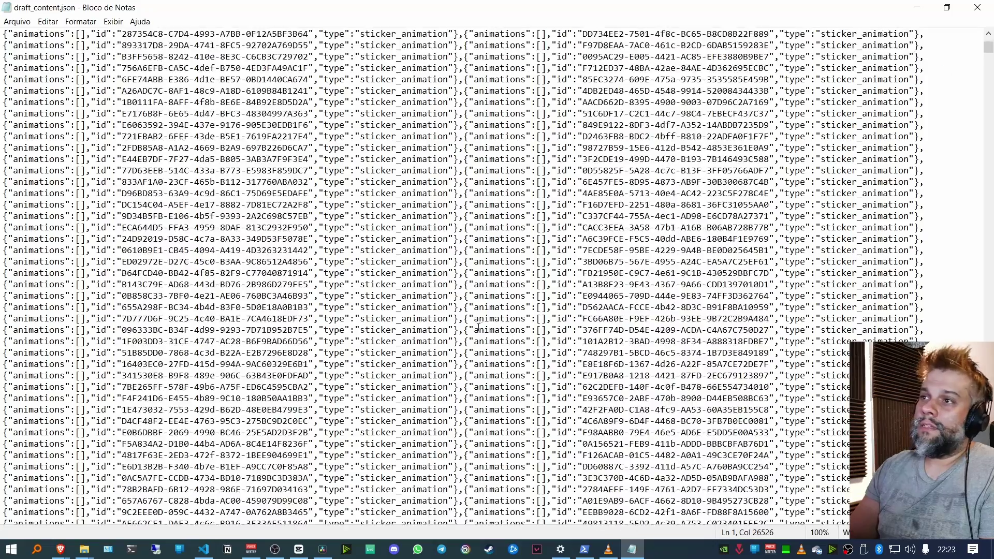
{"action": "scroll", "coordinate": [483, 331], "scroll_direction": "down", "scroll_amount": 20}
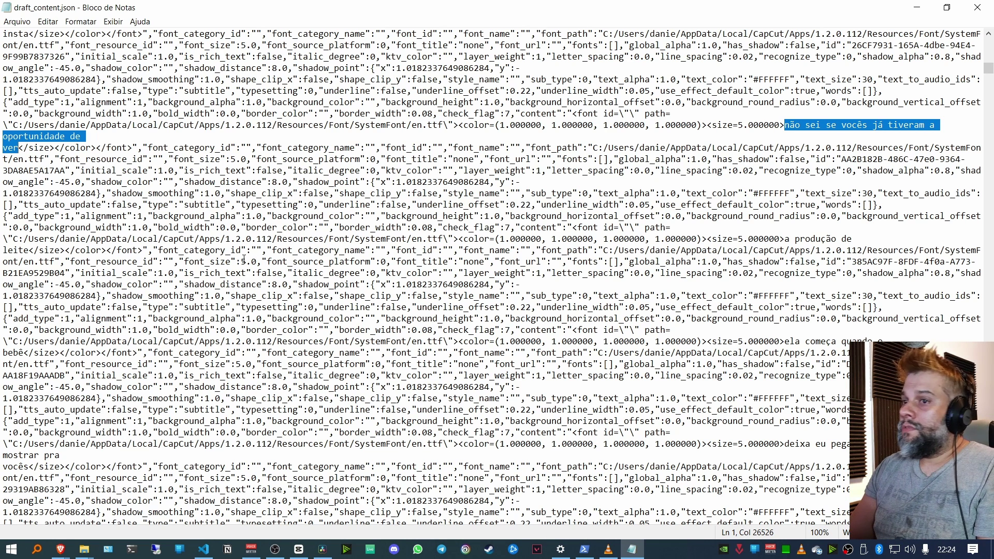
{"action": "left_click", "coordinate": [916, 7]}
Switch to the Brave browser and download the vogelcodes/capcut-srt-export repository from GitHub as capcut-srt-export-main.zip into the Vídeos folder
{"action": "mouse_move", "coordinate": [60, 549]}
{"action": "left_click", "coordinate": [218, 497]}
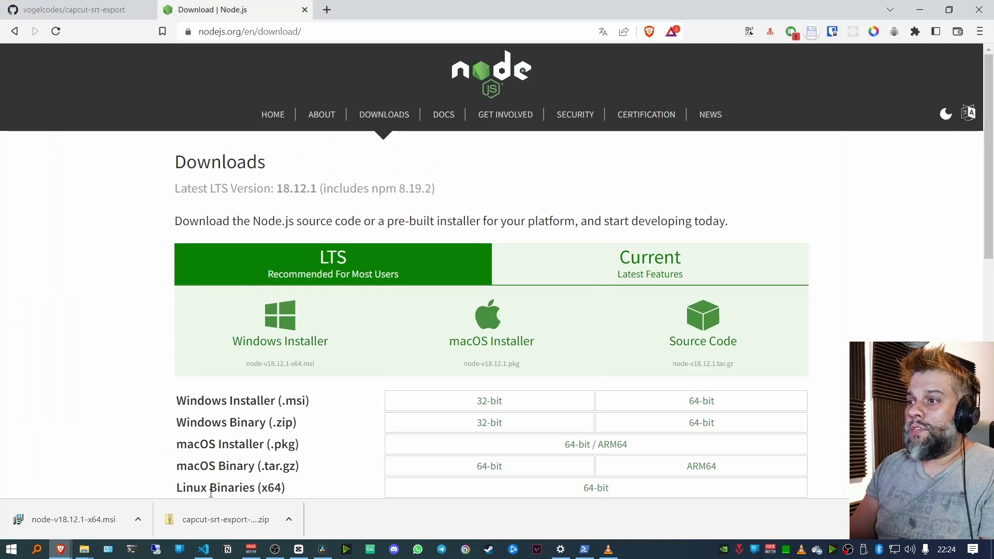
{"action": "left_click", "coordinate": [77, 12]}
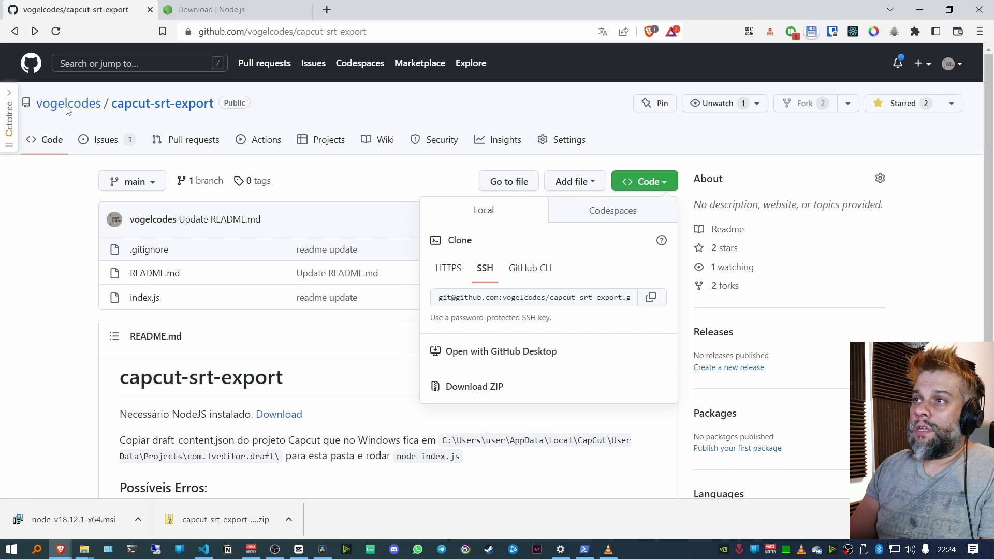
{"action": "left_click", "coordinate": [306, 241]}
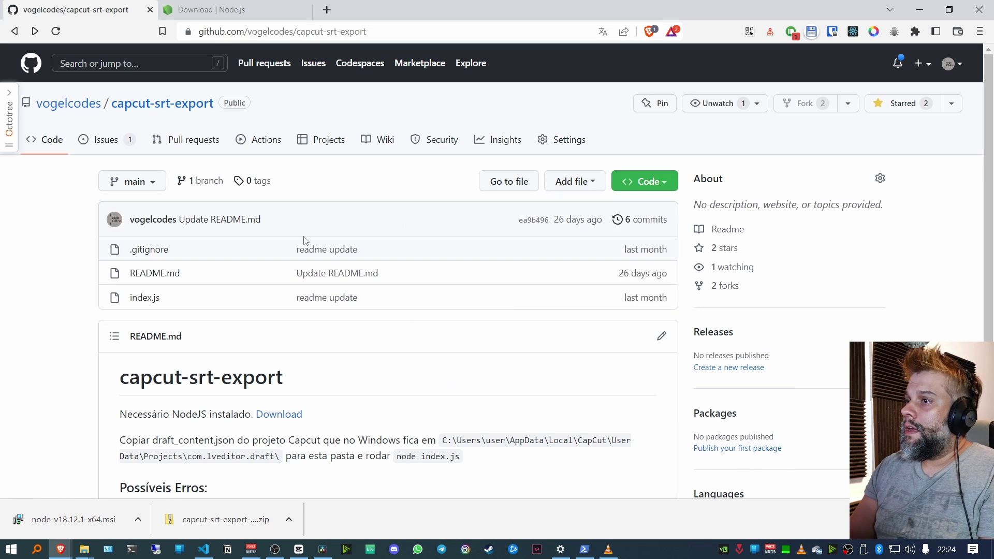
{"action": "left_click", "coordinate": [664, 187]}
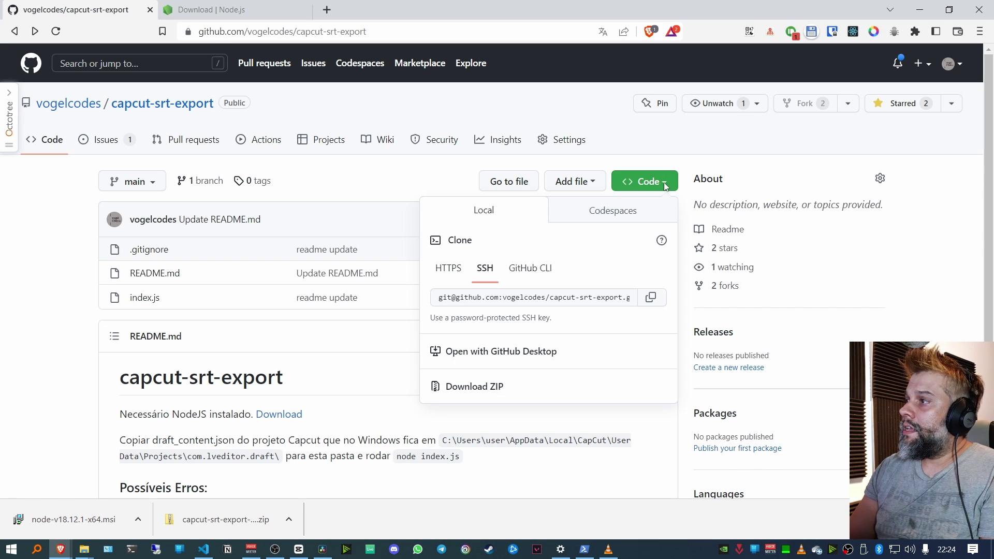
{"action": "left_click", "coordinate": [479, 387]}
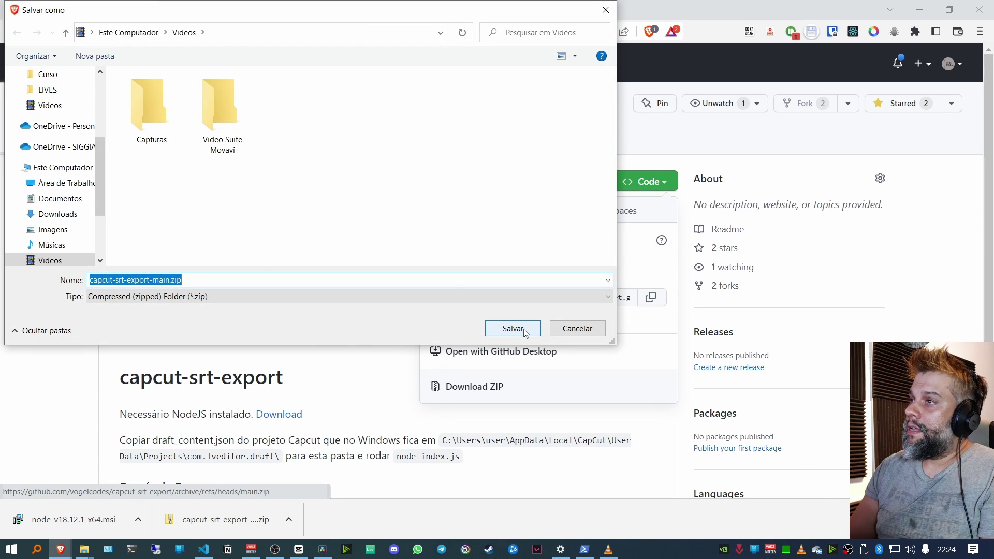
{"action": "left_click", "coordinate": [511, 329]}
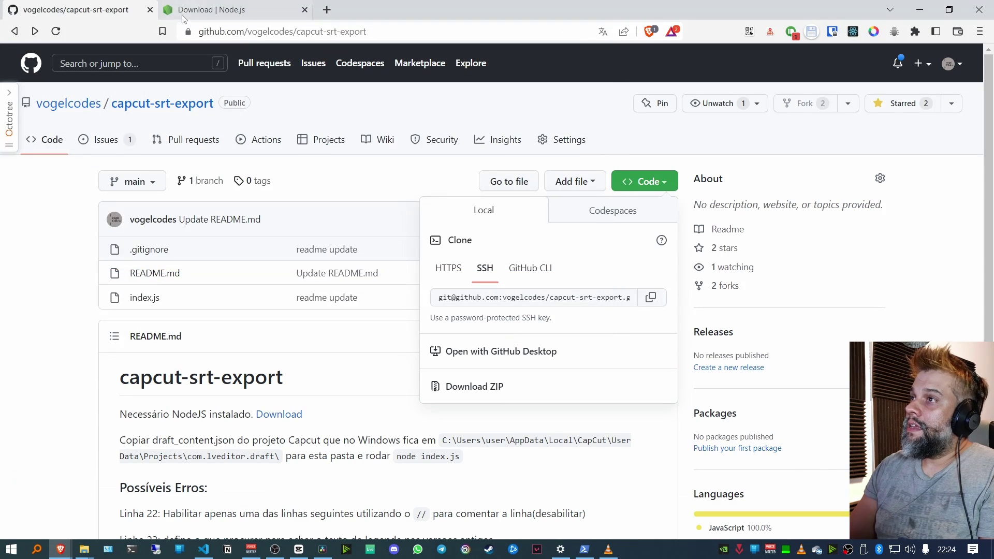
{"action": "left_click", "coordinate": [334, 188]}
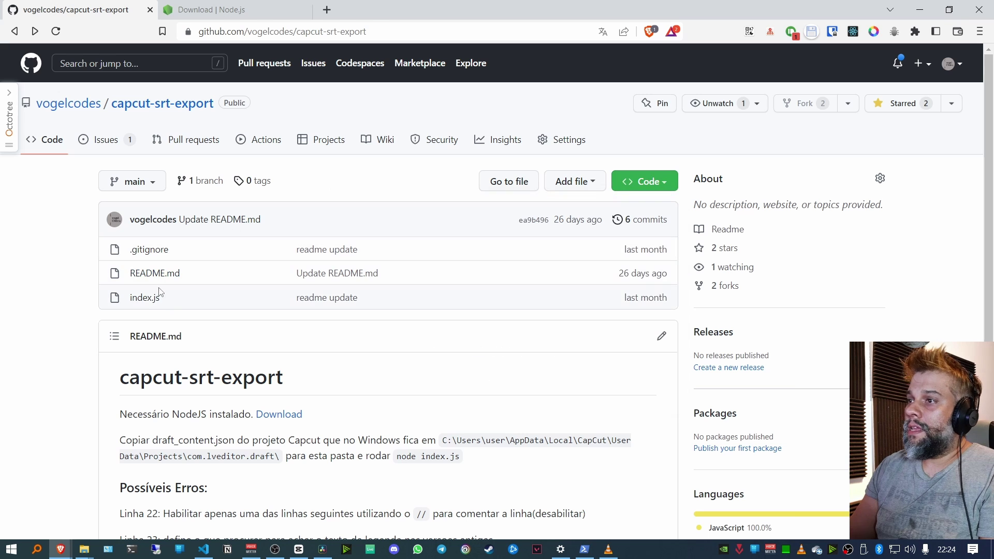
Open the repository's index.js and examine which file the script reads, its caption regex lines, and which file it writes
{"action": "left_click", "coordinate": [142, 297]}
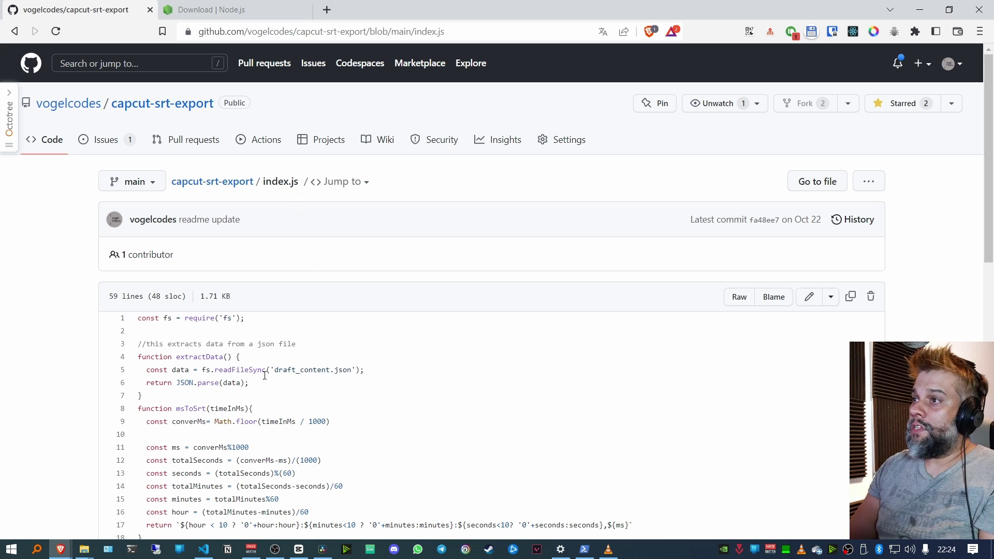
{"action": "scroll", "coordinate": [441, 373], "scroll_direction": "down", "scroll_amount": 1}
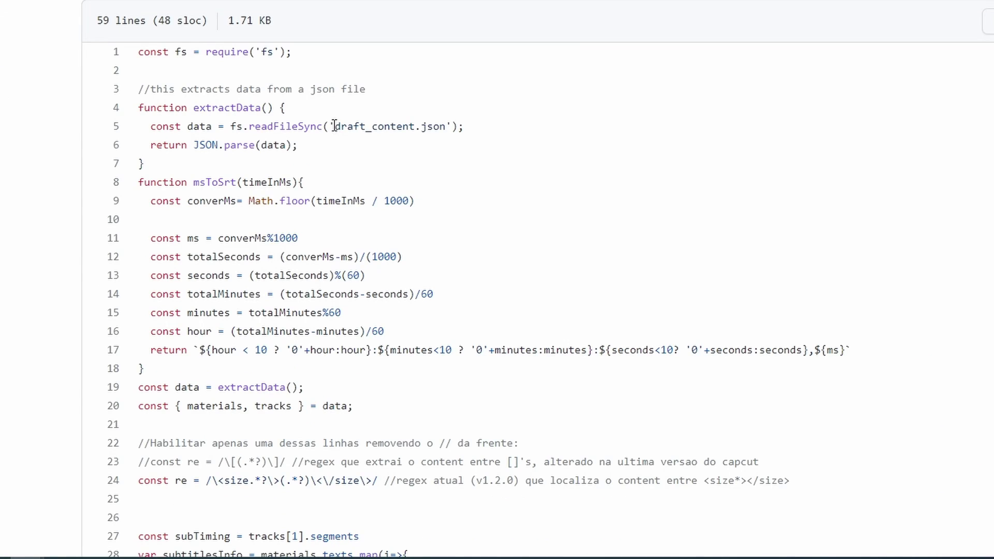
{"action": "left_click_drag", "start_coordinate": [334, 126], "coordinate": [446, 124]}
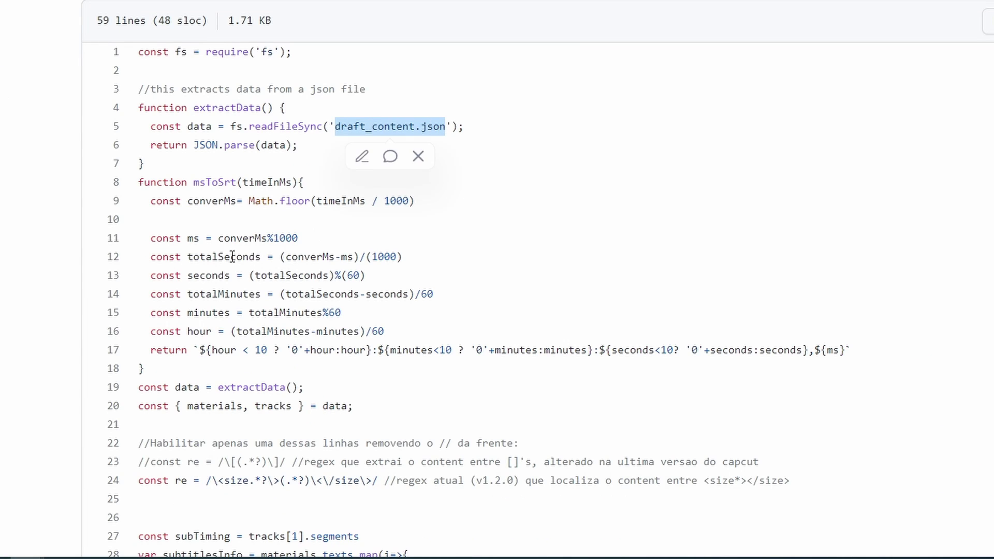
{"action": "scroll", "coordinate": [223, 155], "scroll_direction": "down", "scroll_amount": 5}
{"action": "scroll", "coordinate": [233, 155], "scroll_direction": "up", "scroll_amount": 3}
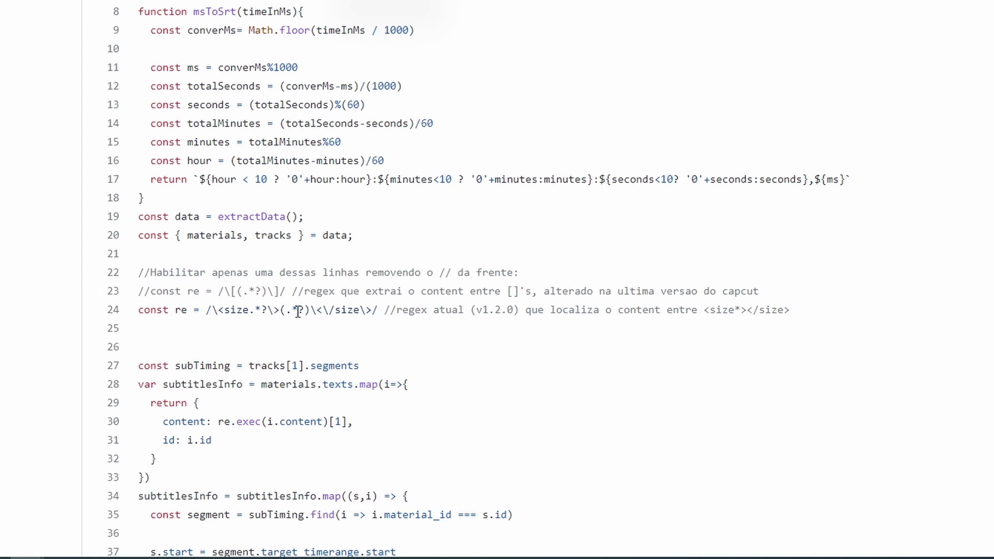
{"action": "scroll", "coordinate": [297, 290], "scroll_direction": "down", "scroll_amount": 10}
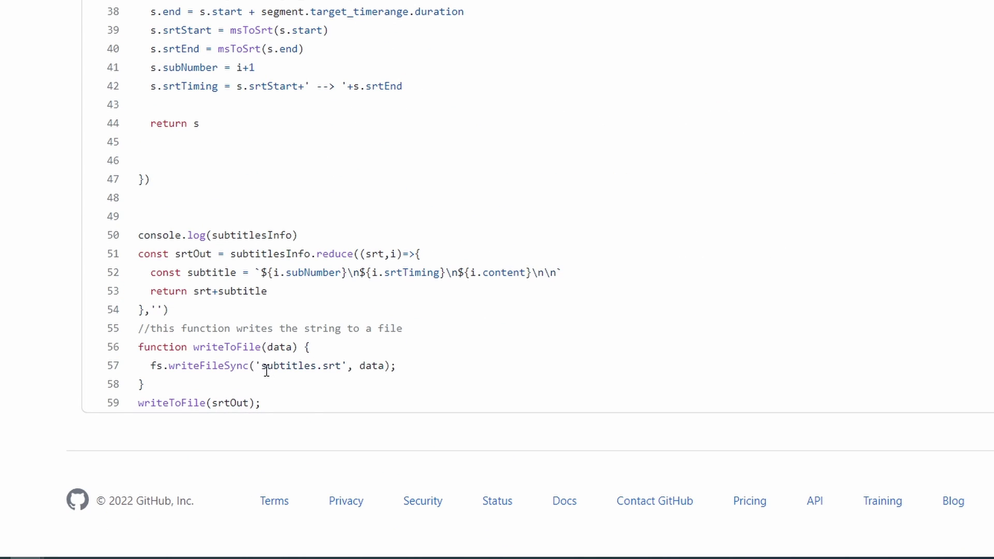
{"action": "left_click_drag", "start_coordinate": [262, 371], "coordinate": [341, 370]}
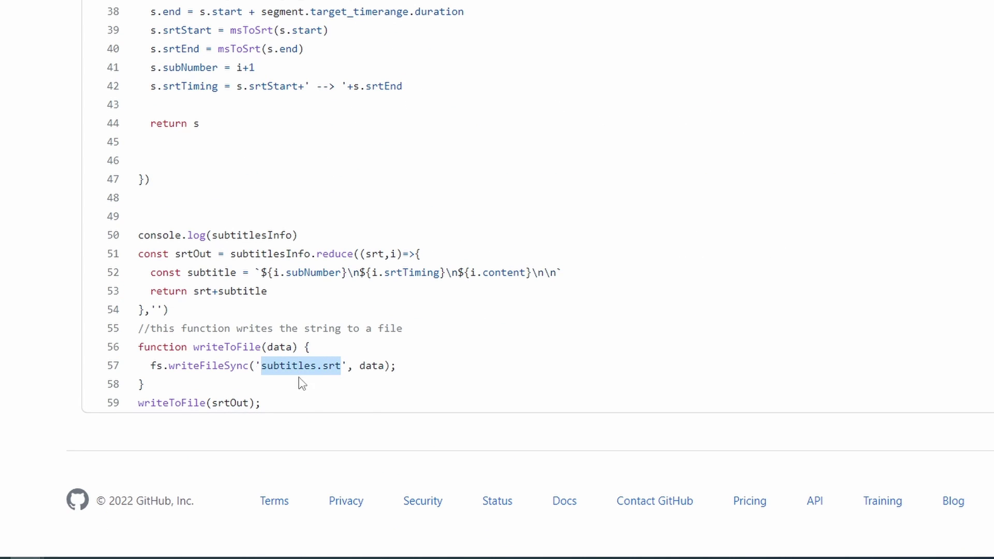
{"action": "scroll", "coordinate": [482, 380], "scroll_direction": "up", "scroll_amount": 8}
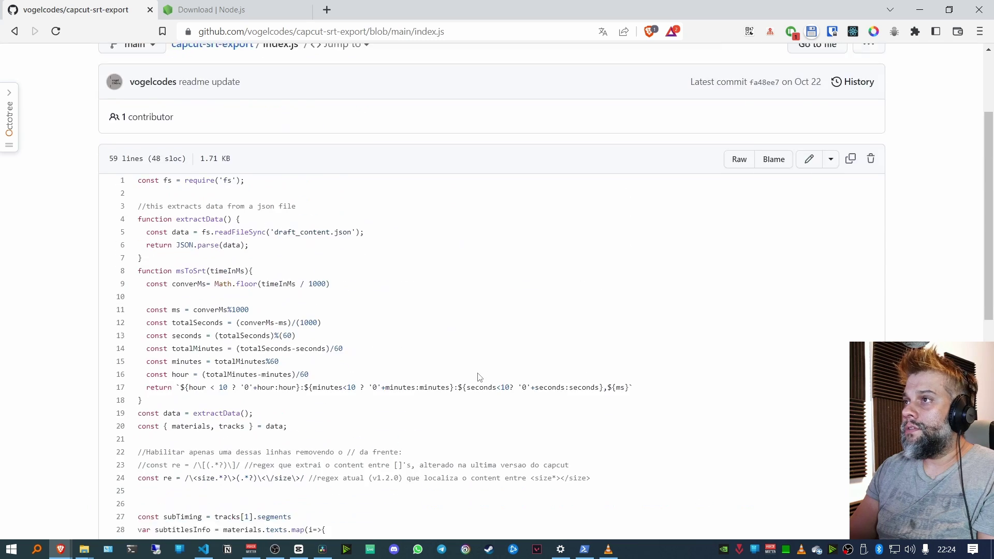
{"action": "scroll", "coordinate": [479, 377], "scroll_direction": "up", "scroll_amount": 3}
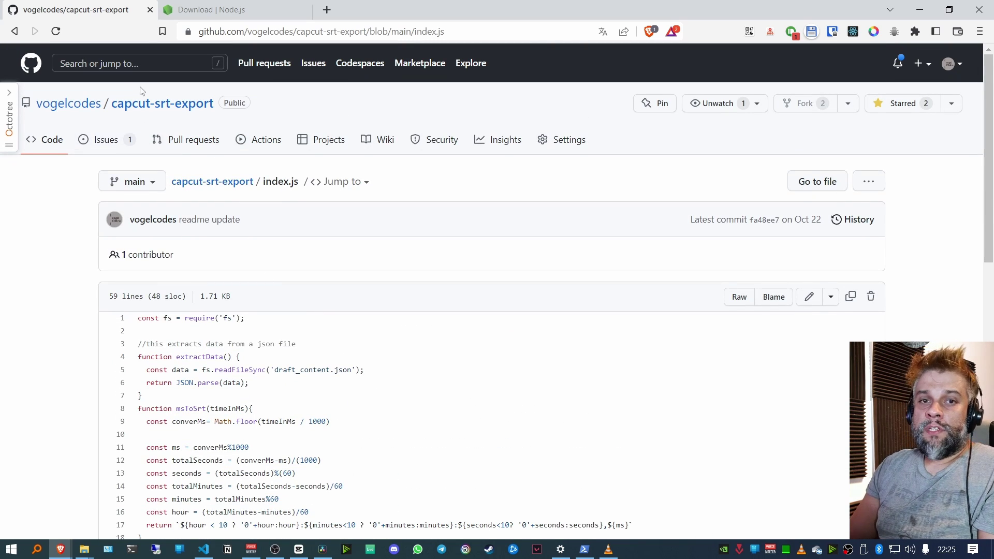
Download the Node.js LTS Windows Installer node-v18.12.1-x64.msi into the Vídeos folder, then minimize the browser
{"action": "left_click", "coordinate": [226, 10]}
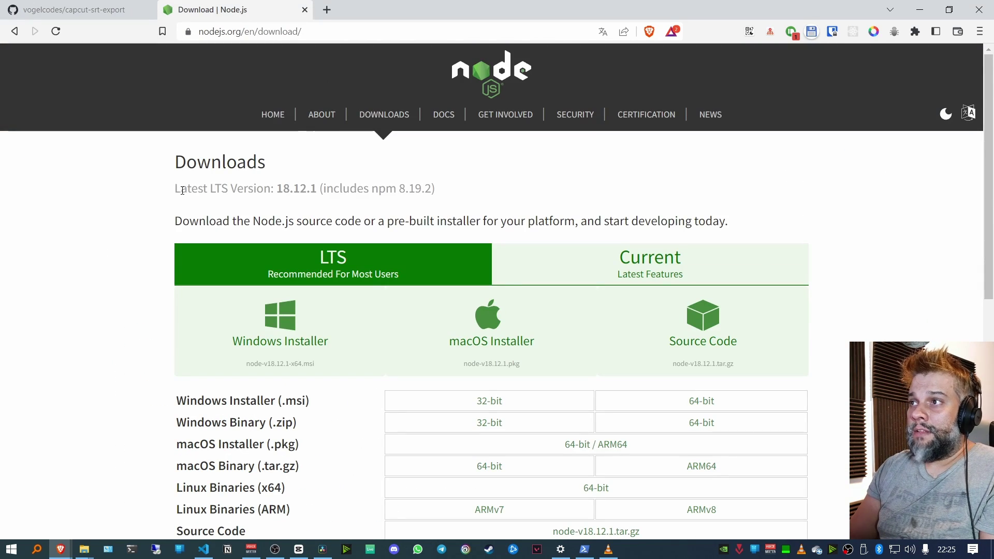
{"action": "left_click", "coordinate": [285, 319]}
{"action": "left_click", "coordinate": [509, 326]}
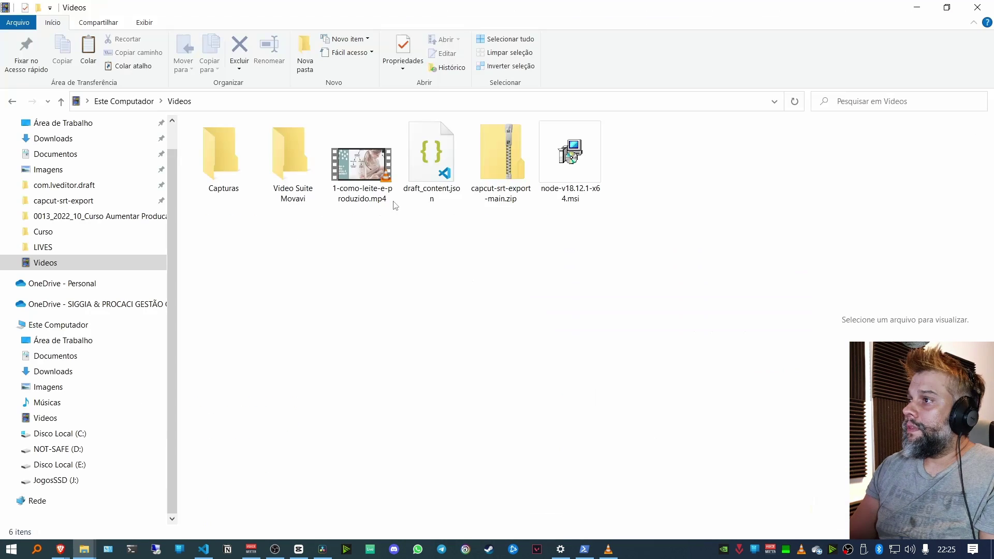
{"action": "left_click", "coordinate": [919, 9]}
Extract capcut-srt-export-main.zip with 7-Zip into a capcut-srt-export-main folder and move draft_content.json into that folder
{"action": "left_click", "coordinate": [511, 189]}
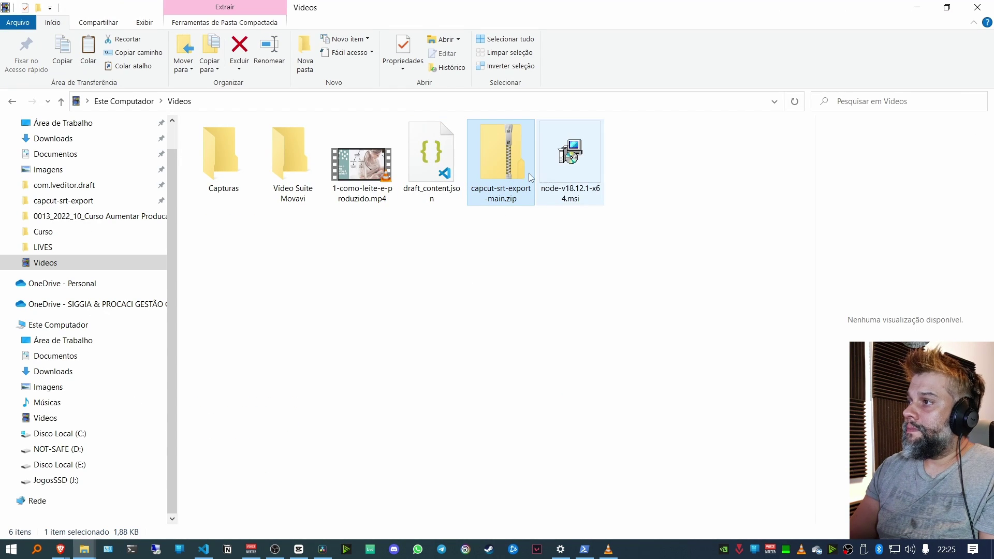
{"action": "right_click", "coordinate": [481, 160]}
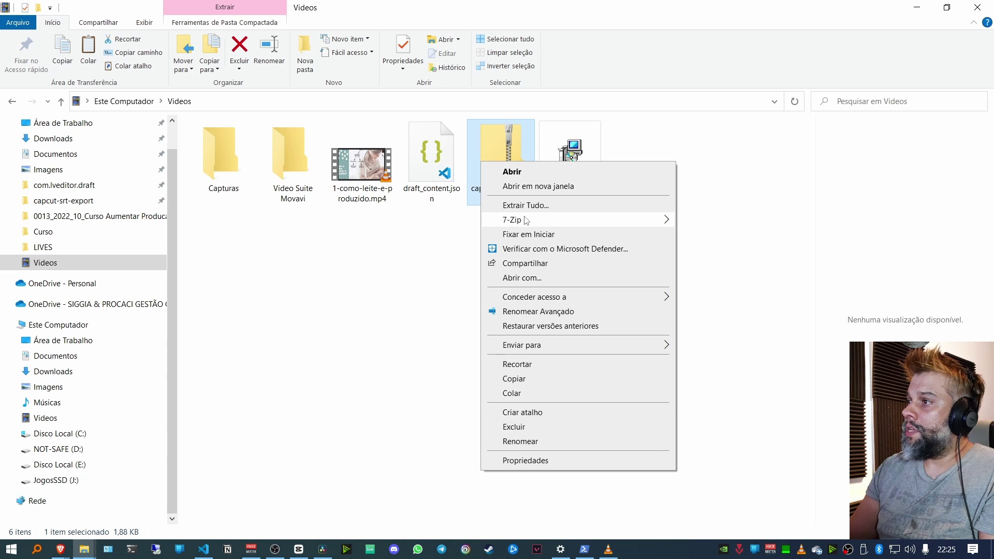
{"action": "mouse_move", "coordinate": [525, 220]}
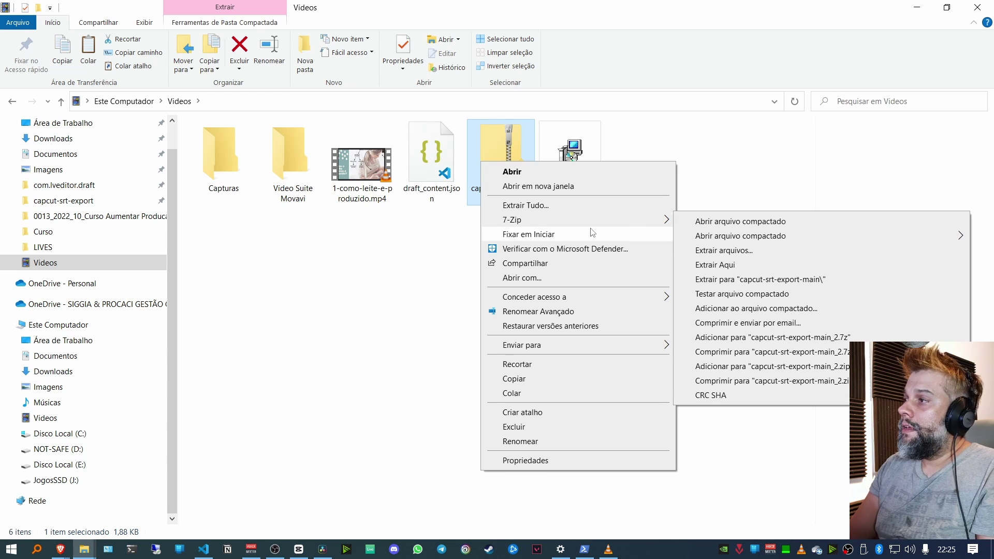
{"action": "mouse_move", "coordinate": [656, 223]}
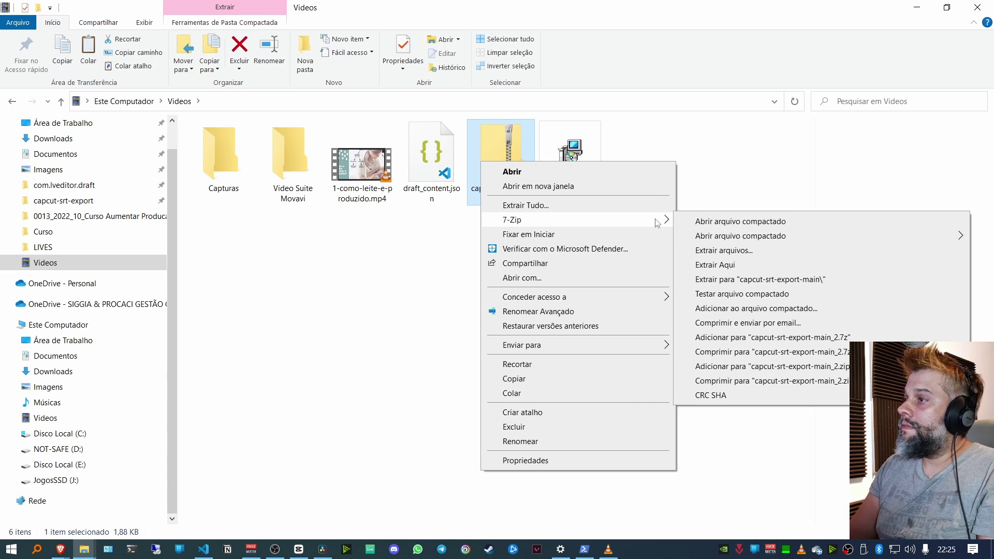
{"action": "left_click", "coordinate": [750, 279]}
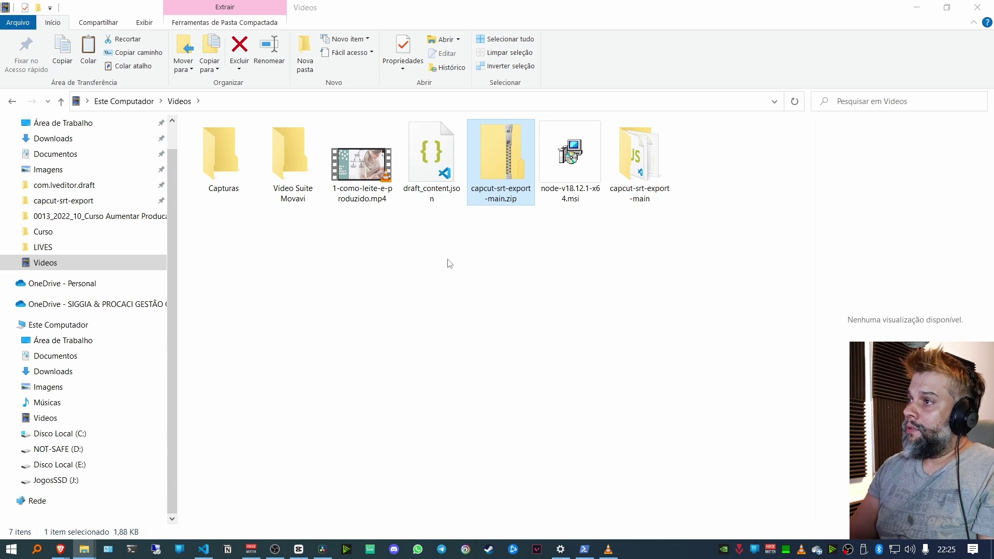
{"action": "left_click", "coordinate": [431, 165]}
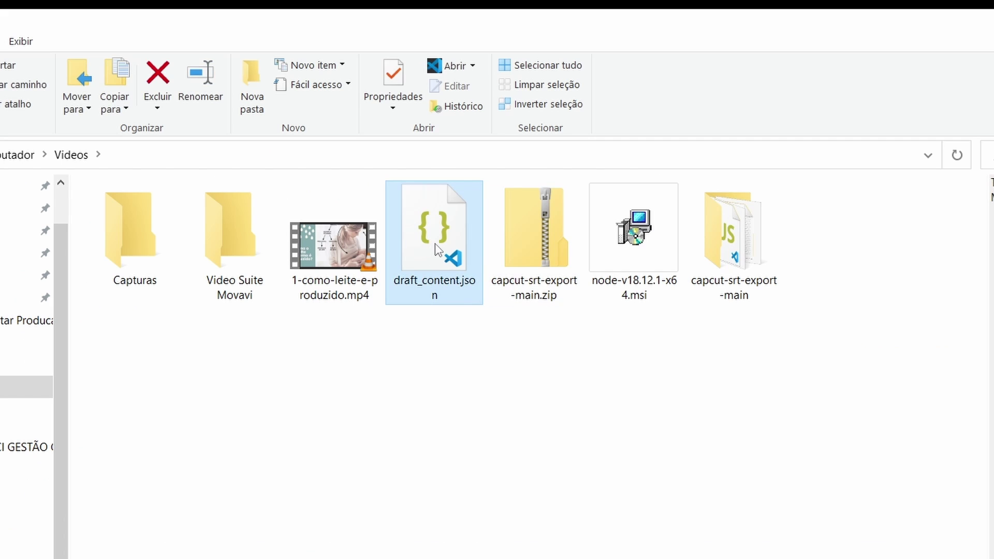
{"action": "left_click_drag", "start_coordinate": [435, 243], "coordinate": [741, 282]}
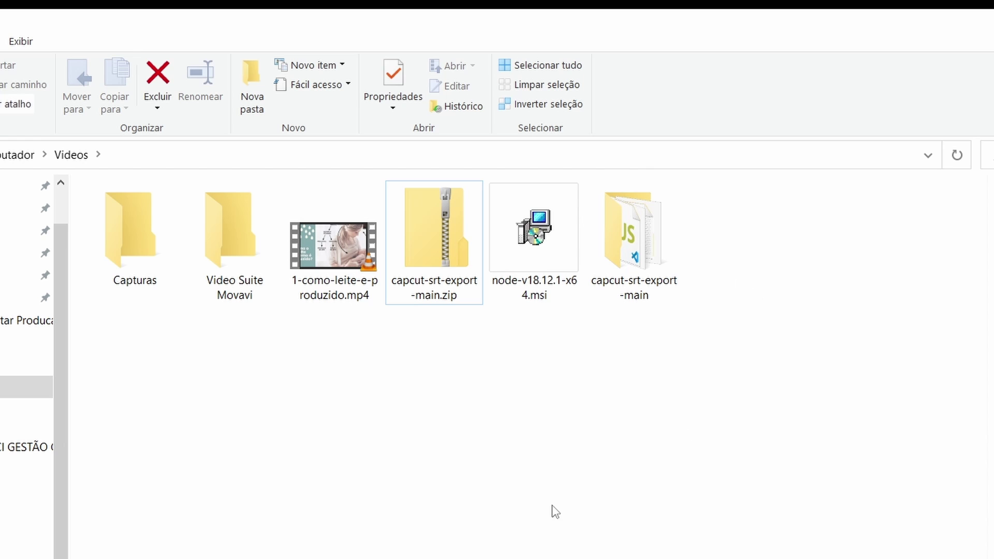
{"action": "double_click", "coordinate": [538, 248]}
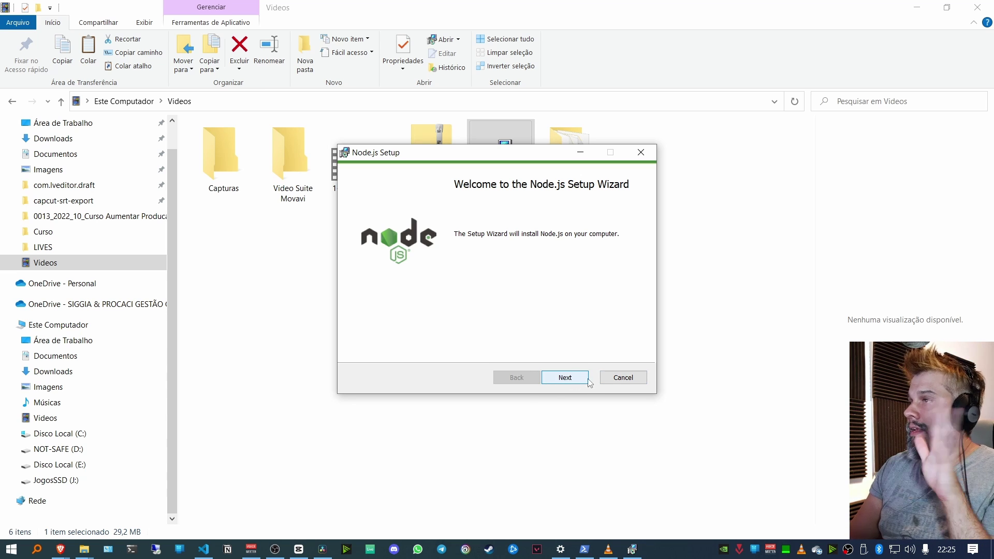
{"action": "left_click", "coordinate": [630, 382]}
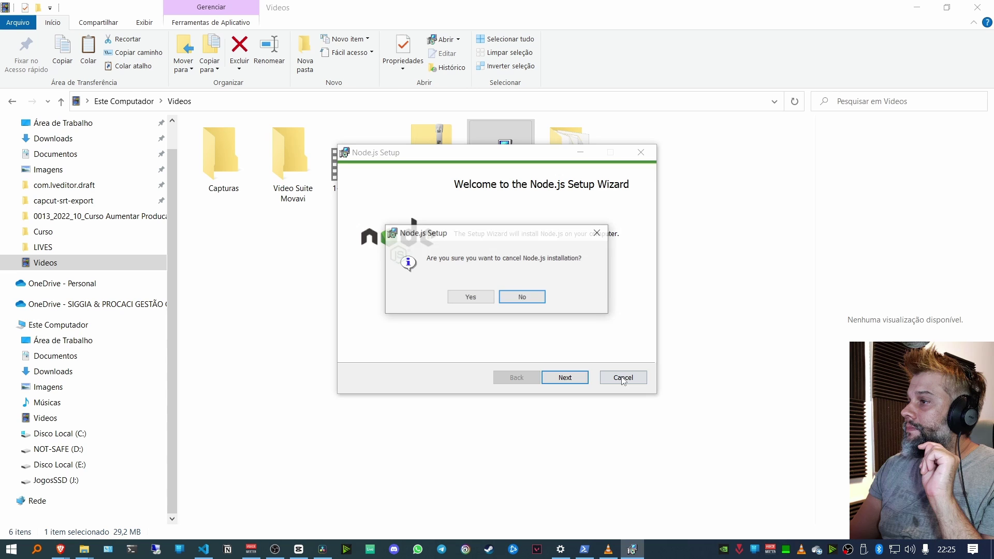
{"action": "left_click", "coordinate": [470, 298]}
{"action": "left_click", "coordinate": [565, 377]}
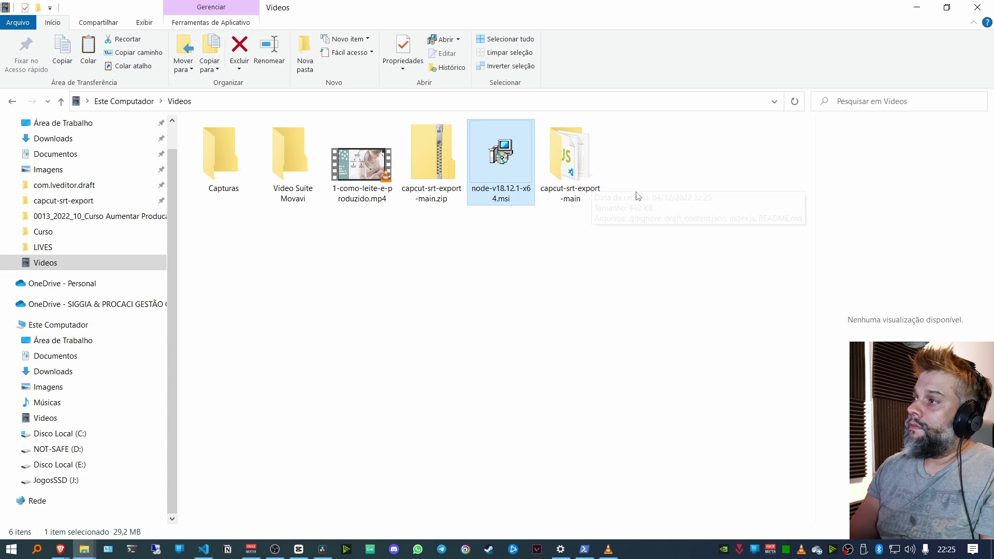
Open the capcut-srt-export-main folder and launch a Windows PowerShell window in it
{"action": "left_click", "coordinate": [581, 172]}
{"action": "double_click", "coordinate": [581, 172]}
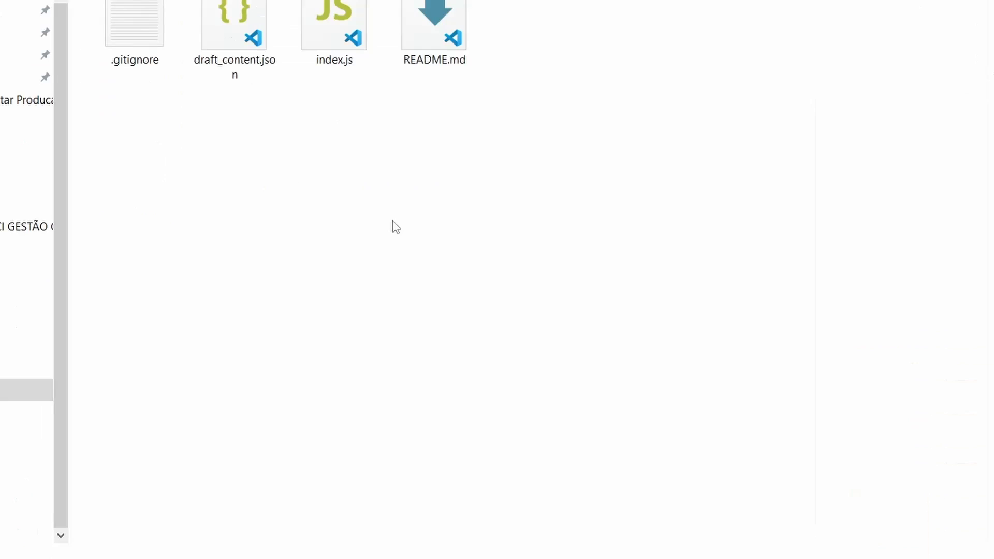
{"action": "right_click", "coordinate": [375, 204]}
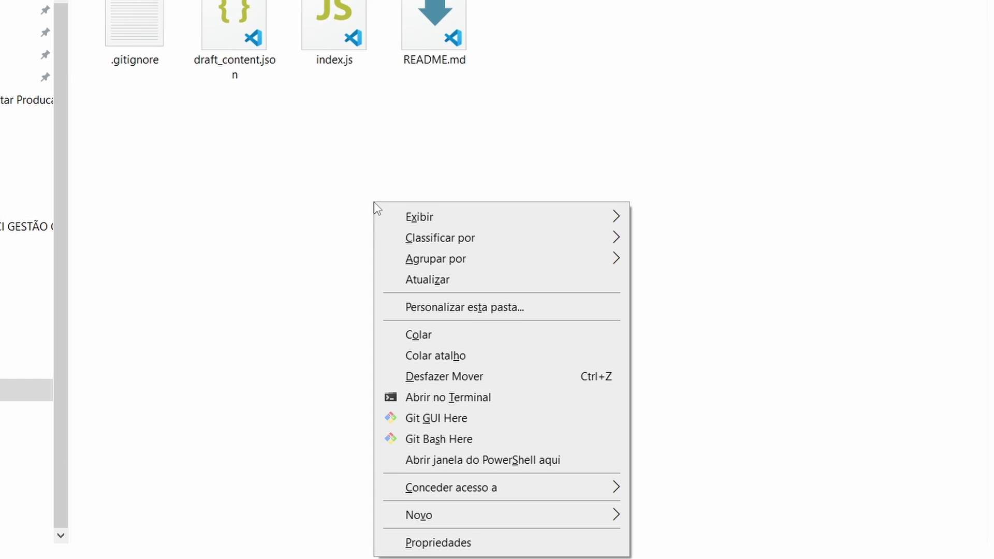
{"action": "left_click", "coordinate": [487, 462]}
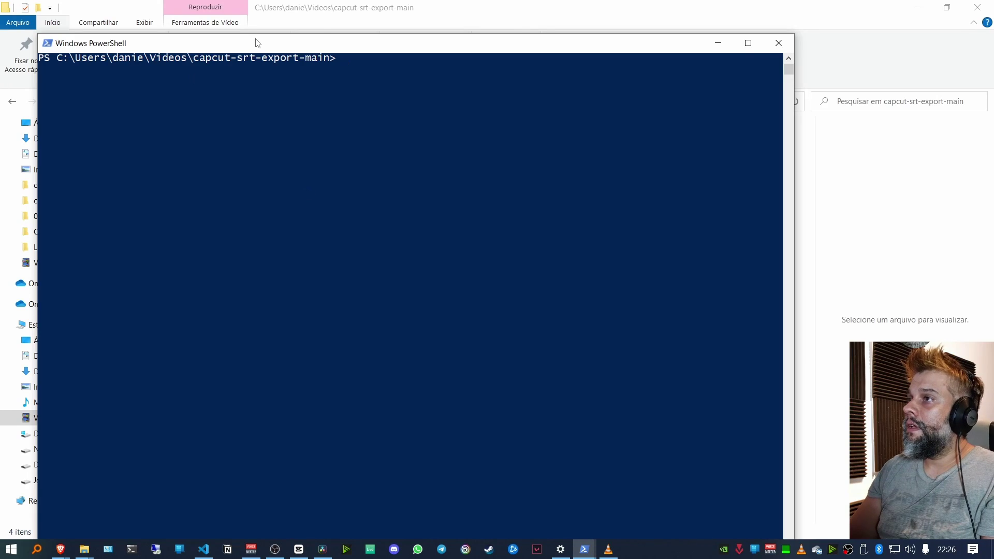
{"action": "left_click_drag", "start_coordinate": [257, 43], "coordinate": [356, 49]}
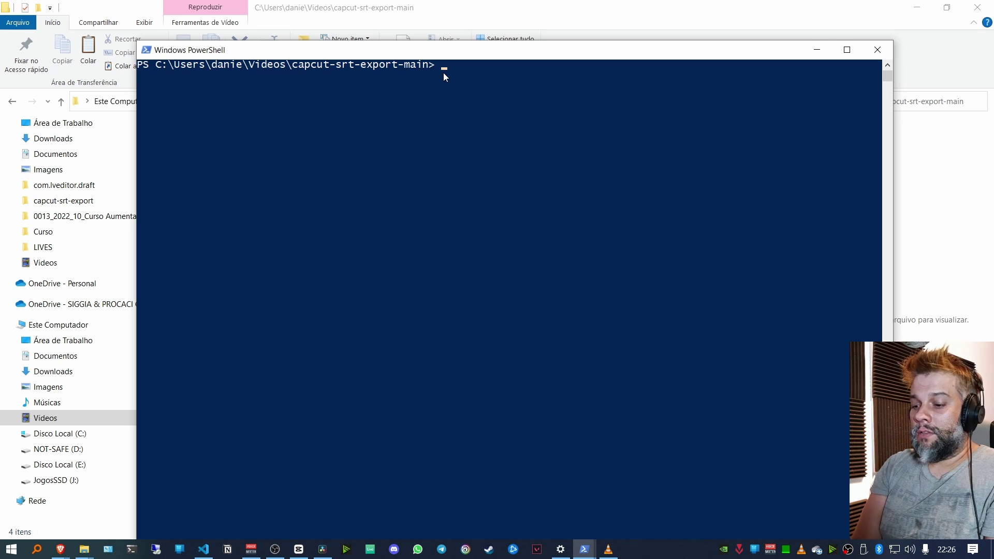
Check the installed Node.js version with node -v
{"action": "type", "text": "ode"}
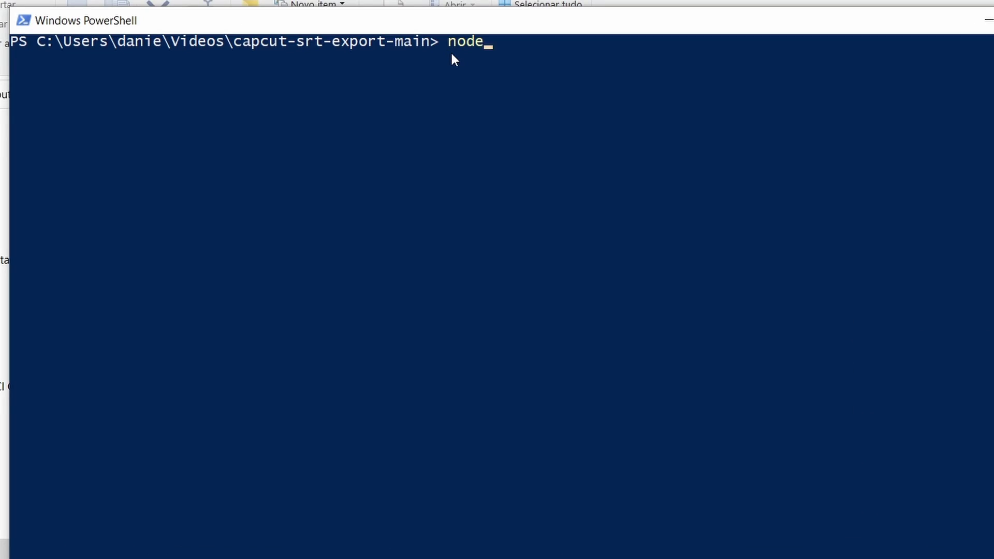
{"action": "type", "text": " -v"}
{"action": "key", "text": "Return"}
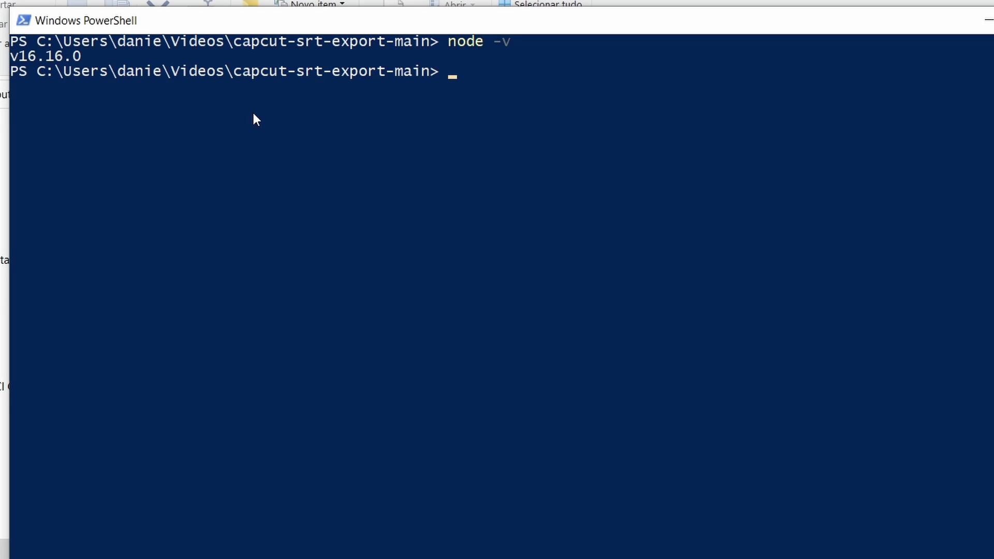
{"action": "left_click", "coordinate": [80, 59]}
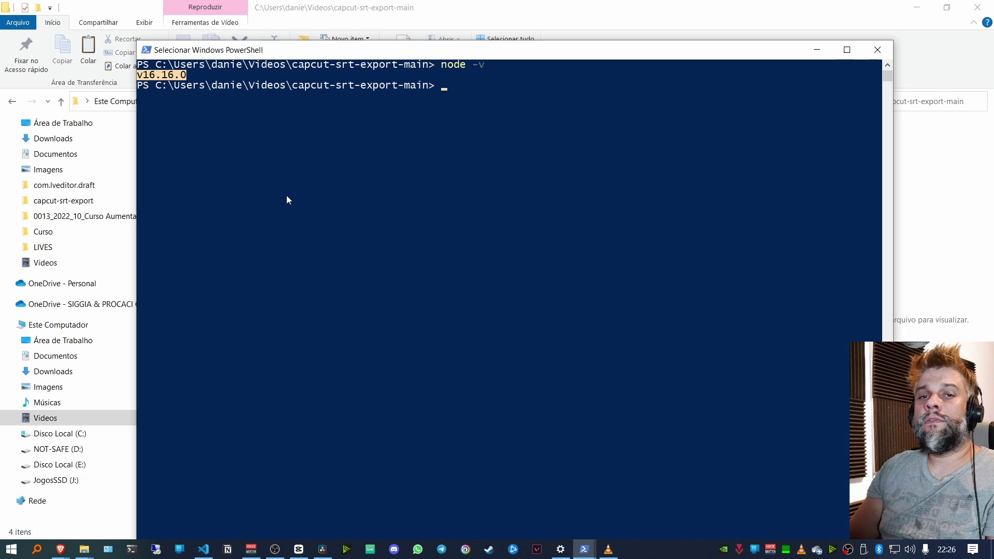
Run the export script with node index.js in the capcut-srt-export-main folder
{"action": "left_click", "coordinate": [444, 88]}
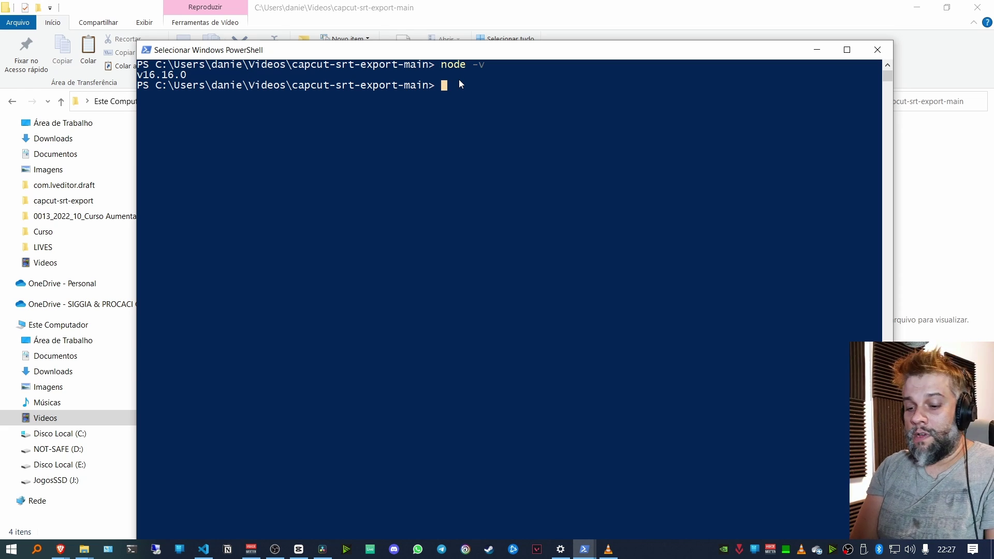
{"action": "type", "text": "node index.js"}
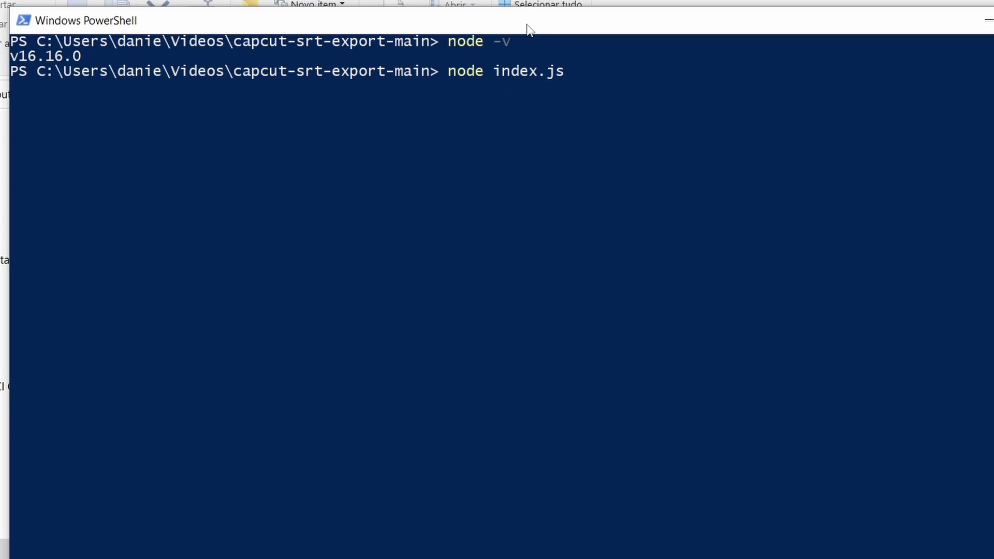
{"action": "left_click_drag", "start_coordinate": [529, 31], "coordinate": [455, 275]}
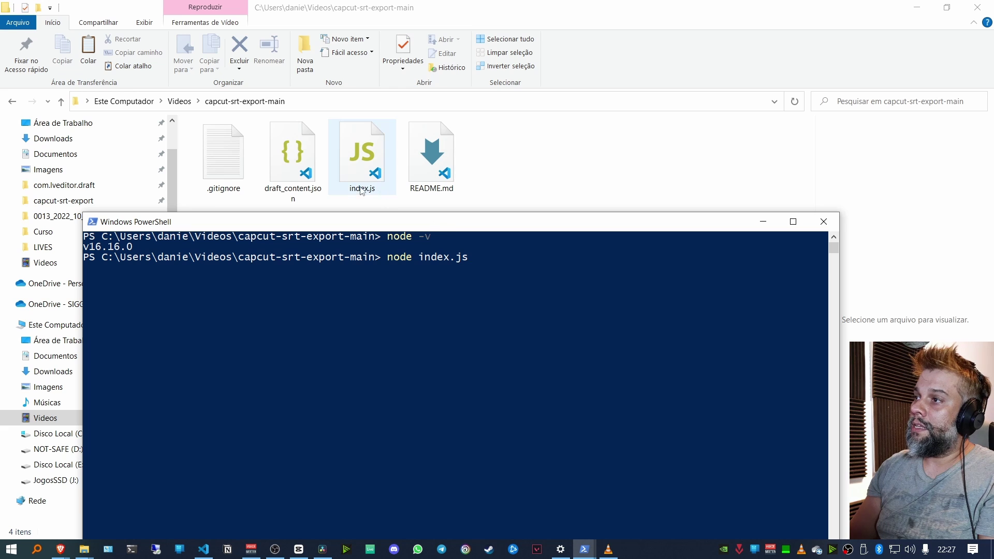
{"action": "left_click_drag", "start_coordinate": [440, 224], "coordinate": [449, 46]}
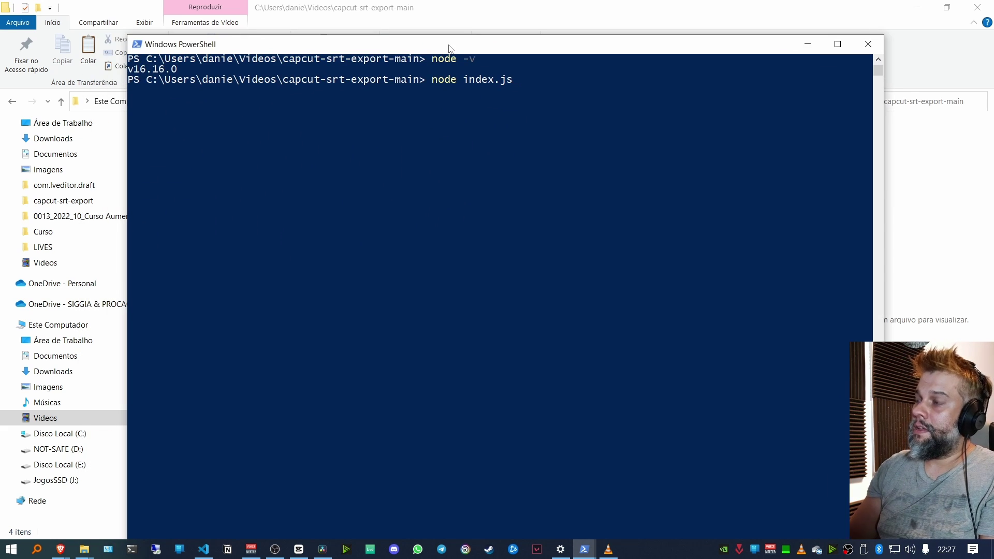
{"action": "key", "text": "Return"}
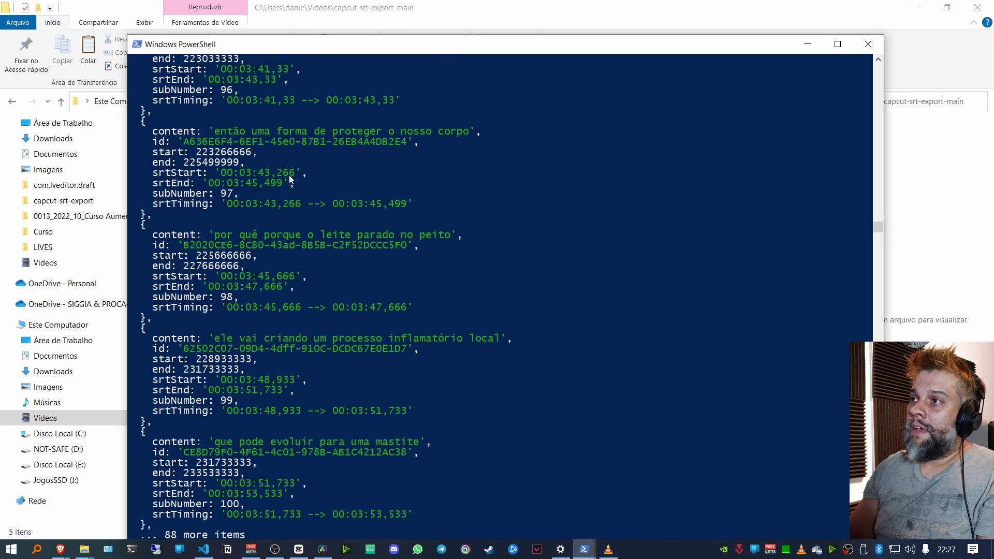
Examine the caption entries in the script's output, including their text content and SRT timings
{"action": "left_click_drag", "start_coordinate": [302, 53], "coordinate": [295, 30]}
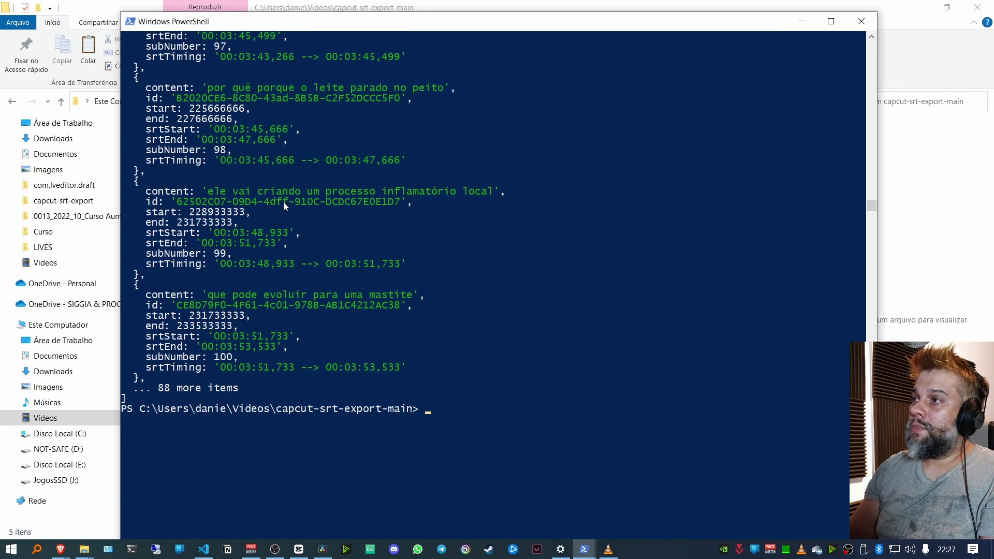
{"action": "scroll", "coordinate": [283, 205], "scroll_direction": "up", "scroll_amount": 5}
{"action": "scroll", "coordinate": [282, 205], "scroll_direction": "down", "scroll_amount": 6}
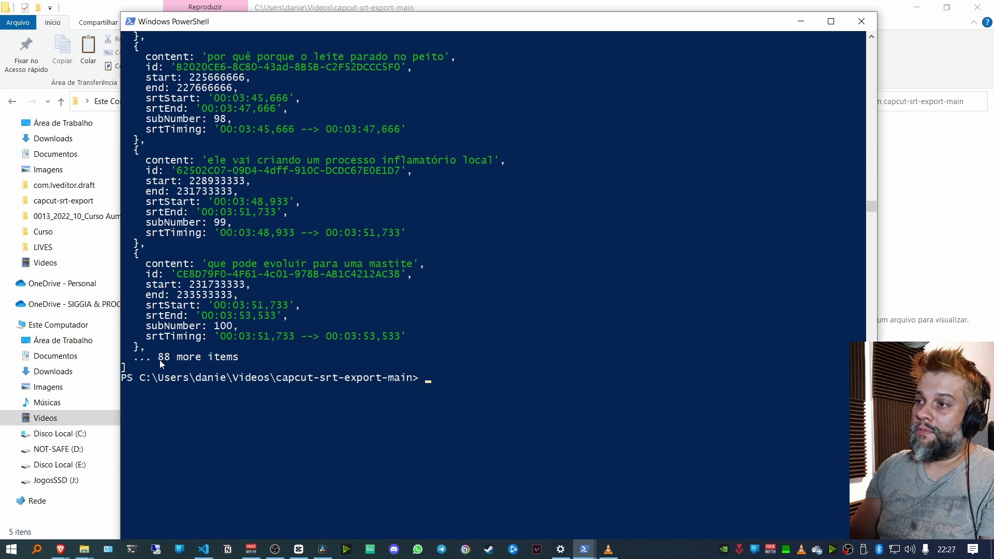
{"action": "scroll", "coordinate": [197, 341], "scroll_direction": "up", "scroll_amount": 20}
{"action": "scroll", "coordinate": [195, 334], "scroll_direction": "down", "scroll_amount": 20}
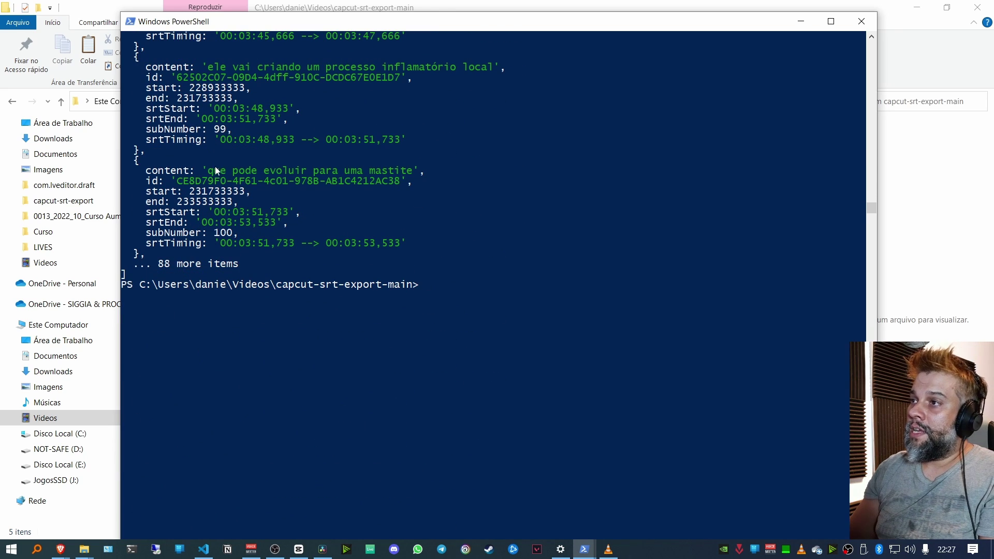
{"action": "left_click_drag", "start_coordinate": [209, 170], "coordinate": [412, 178]}
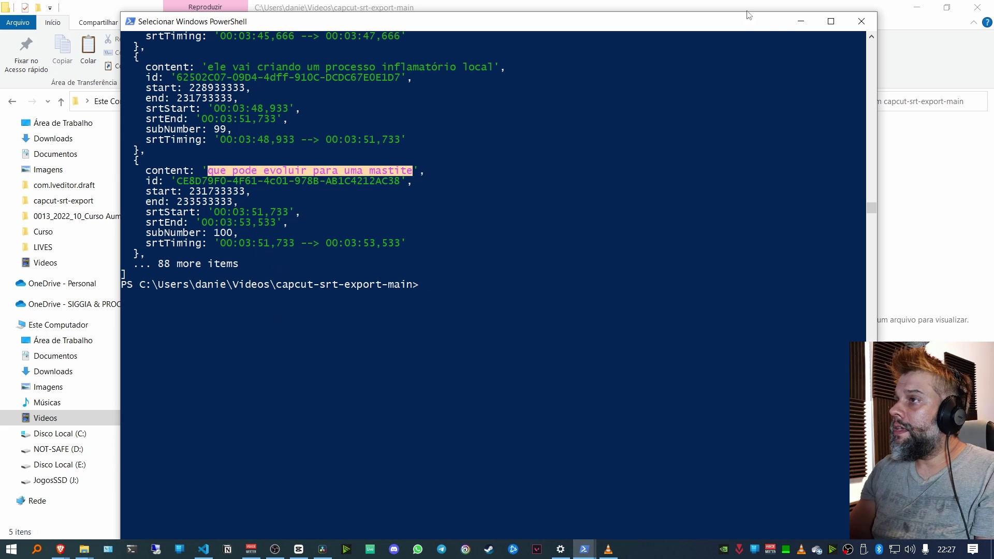
Minimize PowerShell, open subtitles.srt in Visual Studio Code to examine its numbering, timings and caption text, then minimize the editor
{"action": "left_click", "coordinate": [801, 21]}
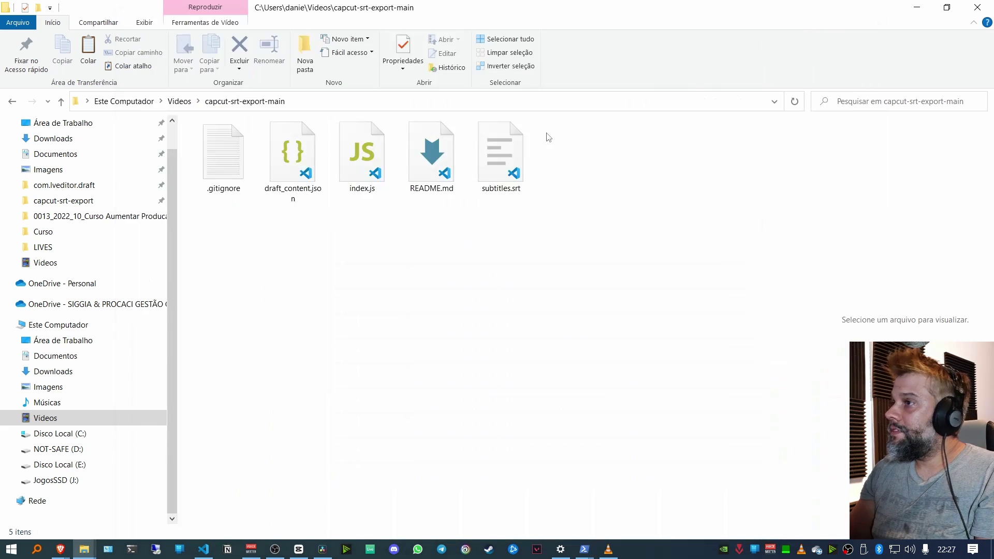
{"action": "left_click", "coordinate": [509, 172]}
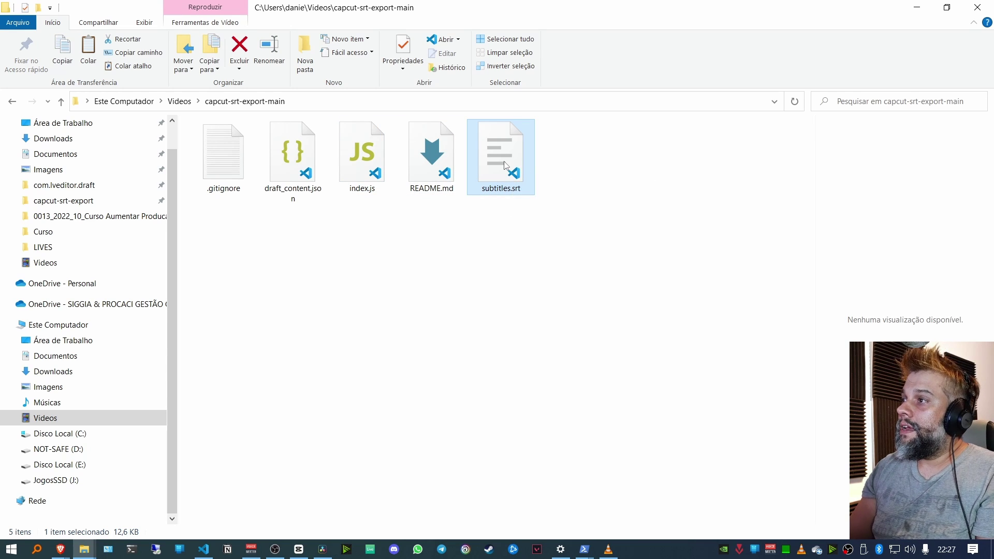
{"action": "double_click", "coordinate": [504, 161]}
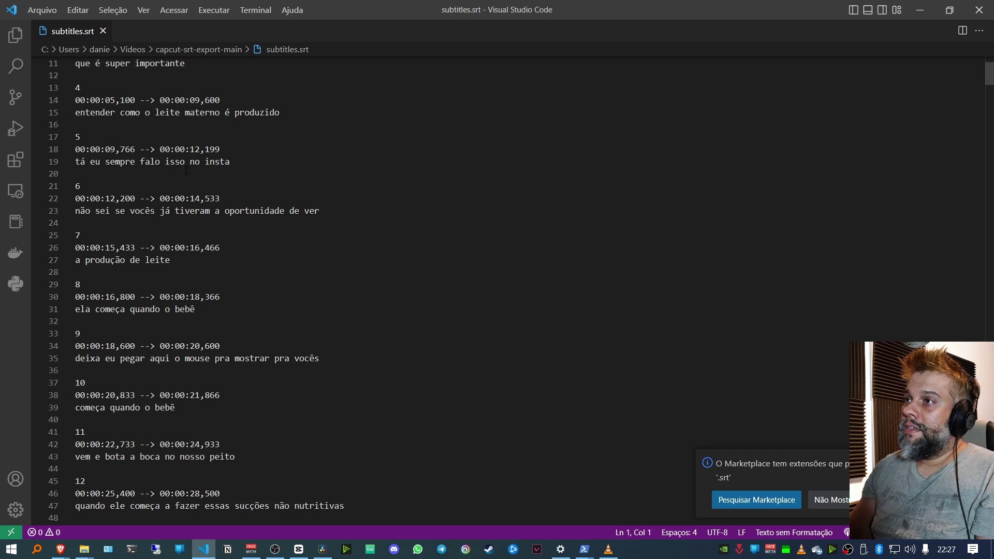
{"action": "scroll", "coordinate": [203, 185], "scroll_direction": "up", "scroll_amount": 4}
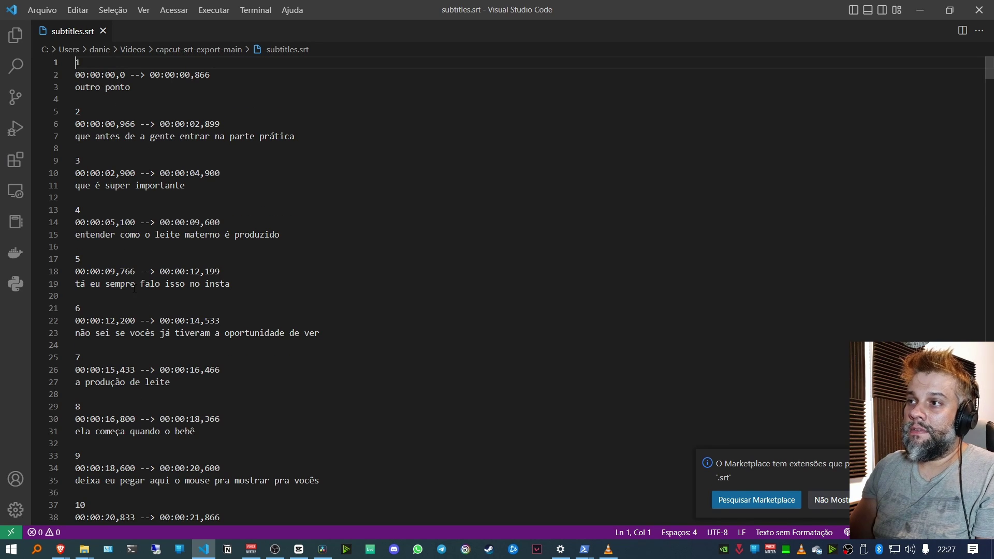
{"action": "left_click", "coordinate": [922, 11]}
Switch to DaVinci Resolve and import subtitles.srt from the capcut-srt-export-main folder into the Master bin
{"action": "left_click", "coordinate": [496, 145]}
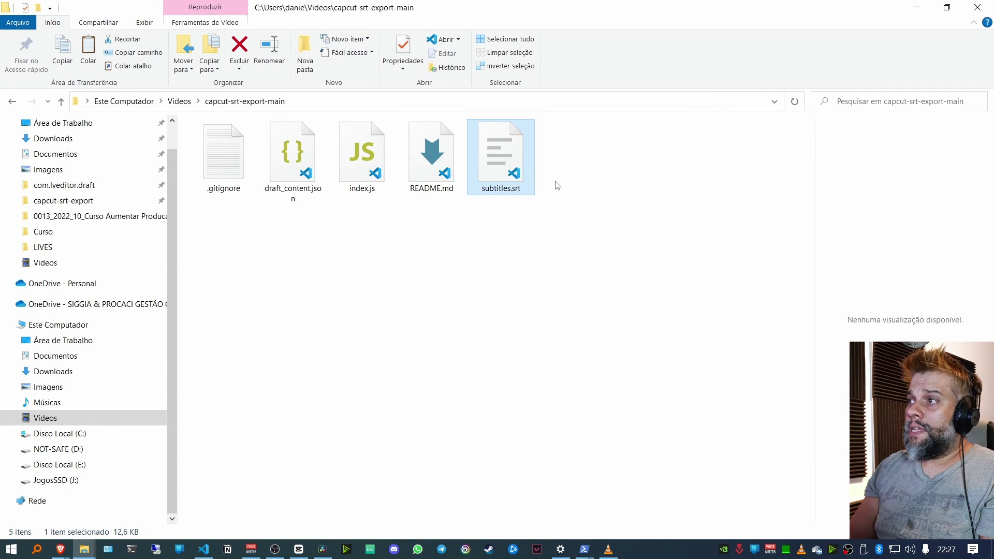
{"action": "left_click_drag", "start_coordinate": [501, 162], "coordinate": [178, 253]}
{"action": "key", "text": "alt+Tab"}
{"action": "key", "text": "alt+Tab"}
{"action": "key", "text": "alt+Tab"}
{"action": "key", "text": "alt+Tab"}
{"action": "key", "text": "alt+Tab"}
{"action": "key", "text": "alt+Tab"}
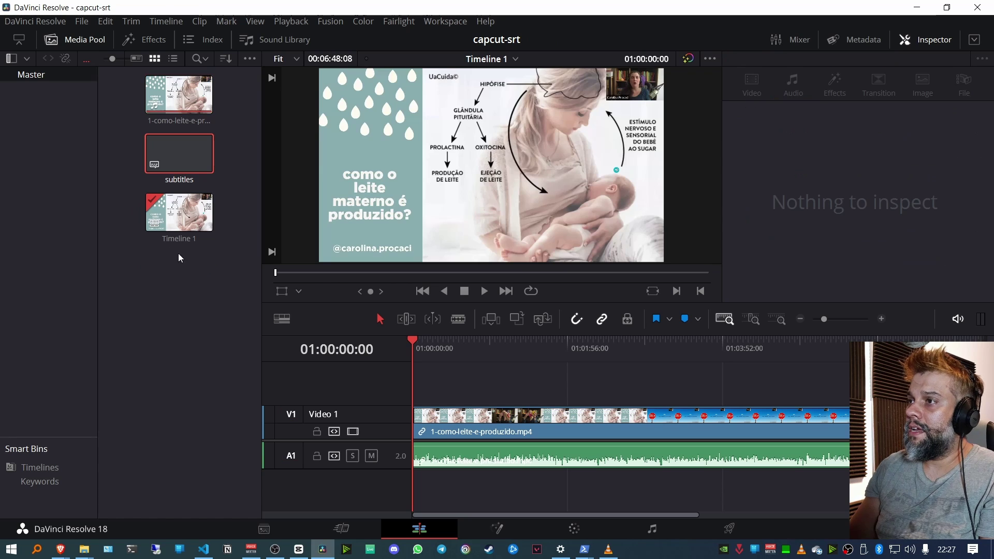
Place the subtitles clip at the start of Timeline 1 on a subtitle track above Video 1
{"action": "left_click_drag", "start_coordinate": [180, 155], "coordinate": [417, 388]}
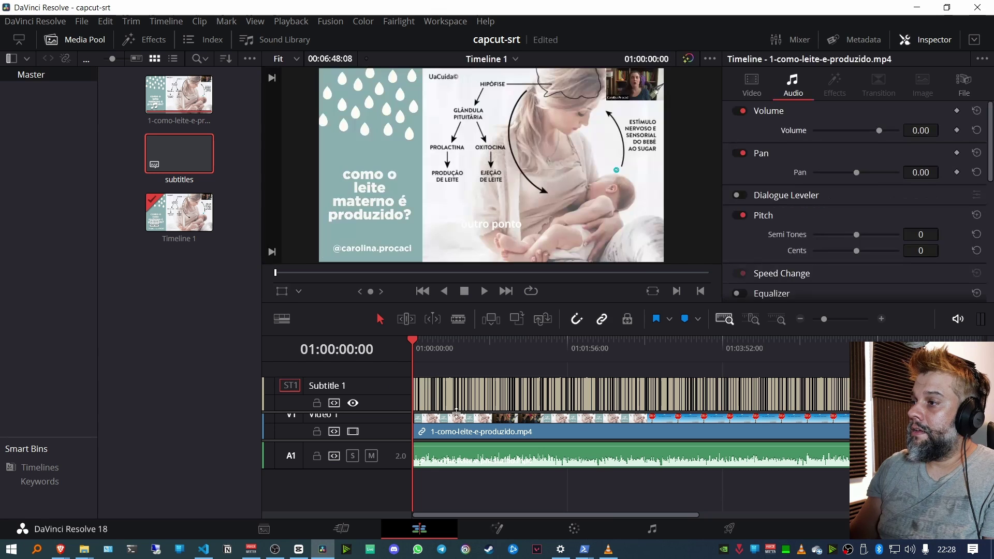
{"action": "scroll", "coordinate": [502, 410], "scroll_direction": "up", "scroll_amount": 3}
{"action": "scroll", "coordinate": [503, 410], "scroll_direction": "up", "scroll_amount": 8}
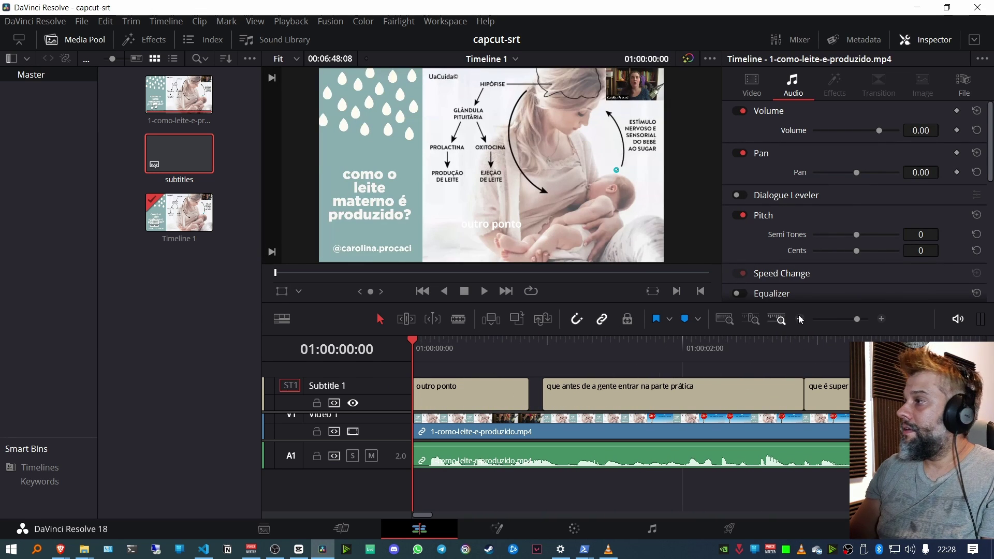
Show the monitoring volume control and play the timeline from the start to check the subtitles against the speech
{"action": "left_click", "coordinate": [957, 322]}
{"action": "key", "text": "space"}
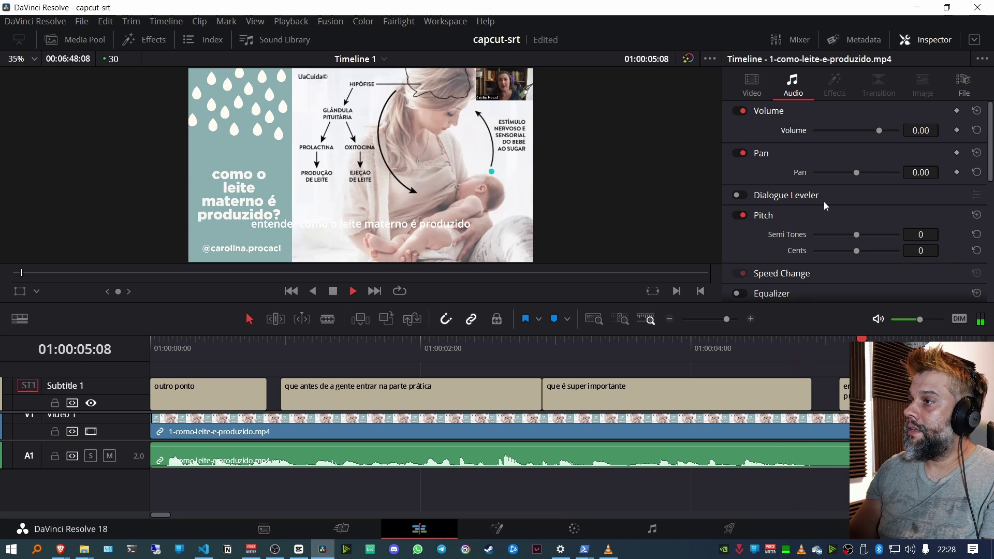
{"action": "key", "text": "space"}
Select the Subtitle 1 track and apply a saved track preset with yellow Open Sans Bold text at size 66
{"action": "left_click", "coordinate": [982, 58]}
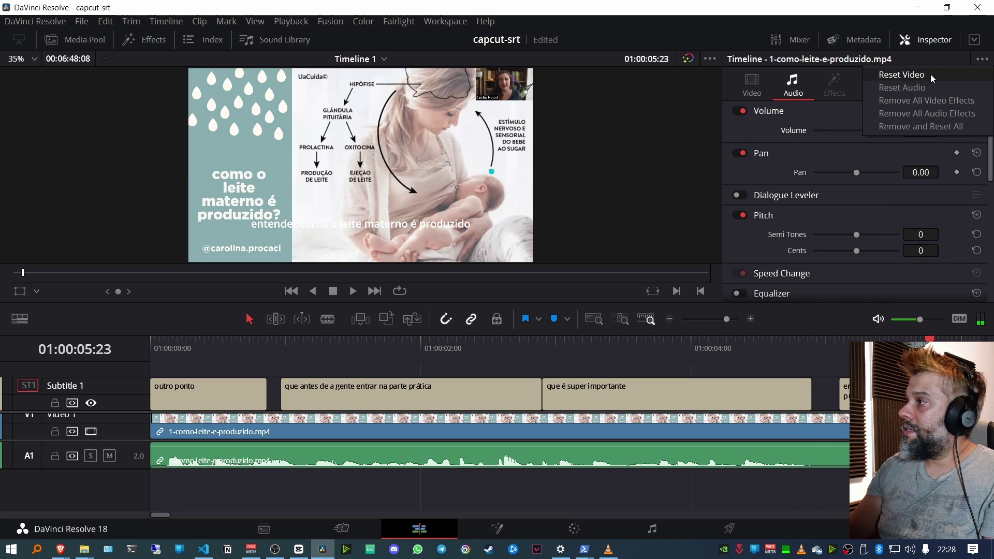
{"action": "left_click", "coordinate": [936, 58]}
{"action": "left_click", "coordinate": [101, 393]}
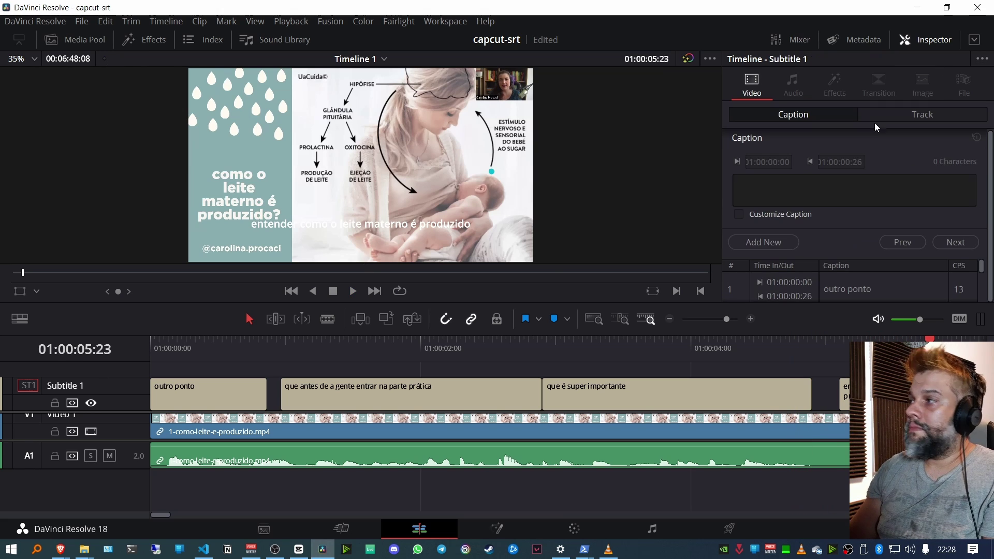
{"action": "left_click", "coordinate": [933, 114]}
{"action": "left_click", "coordinate": [982, 59]}
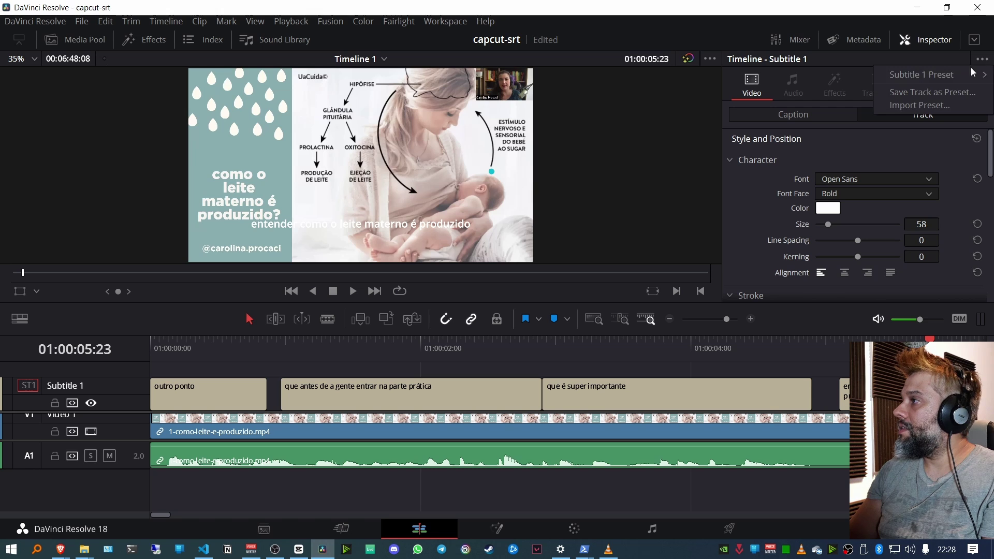
{"action": "left_click", "coordinate": [927, 76]}
{"action": "scroll", "coordinate": [337, 228], "scroll_direction": "up", "scroll_amount": 2}
{"action": "scroll", "coordinate": [362, 197], "scroll_direction": "down", "scroll_amount": 1}
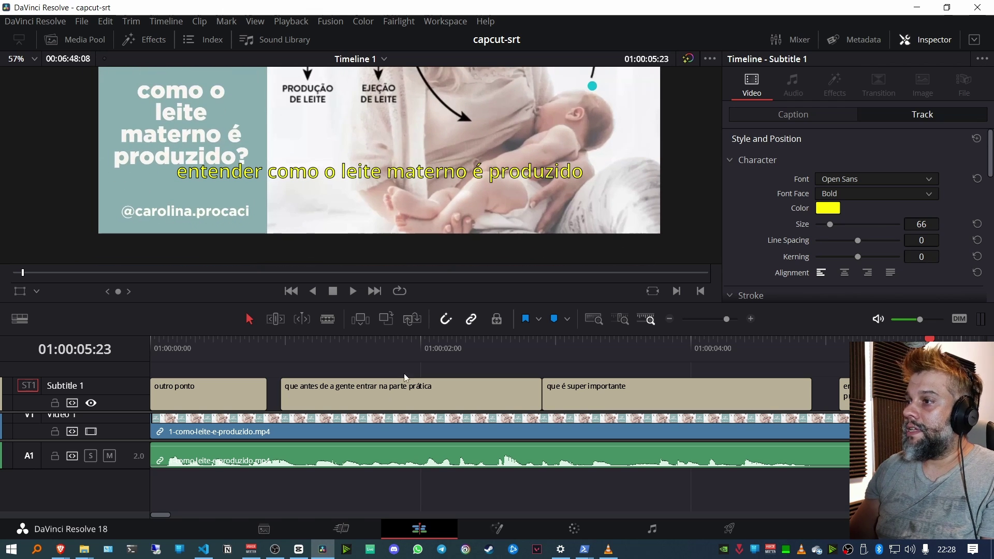
Play the next stretch of the timeline to check the yellow subtitles against the speech
{"action": "left_click", "coordinate": [663, 348]}
{"action": "key", "text": "space"}
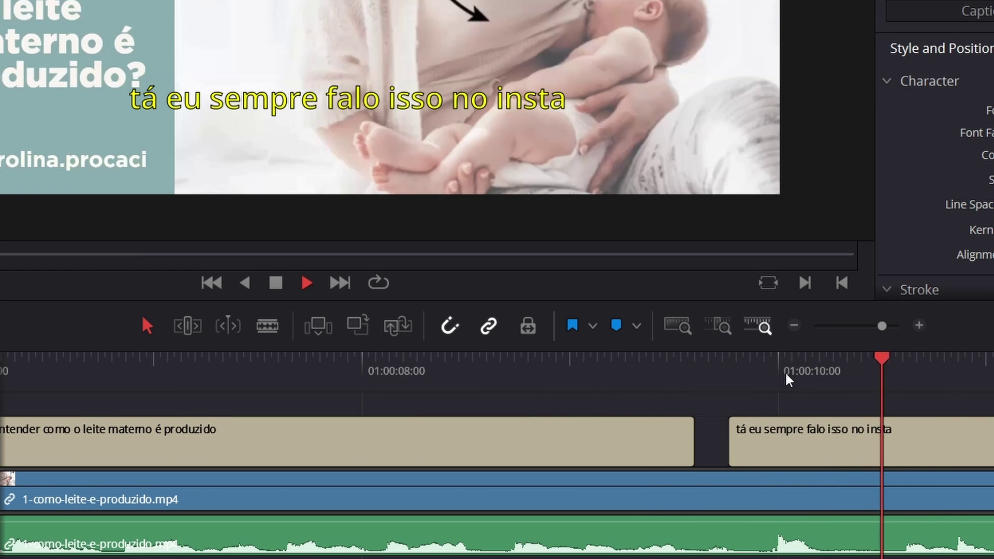
{"action": "key", "text": "space"}
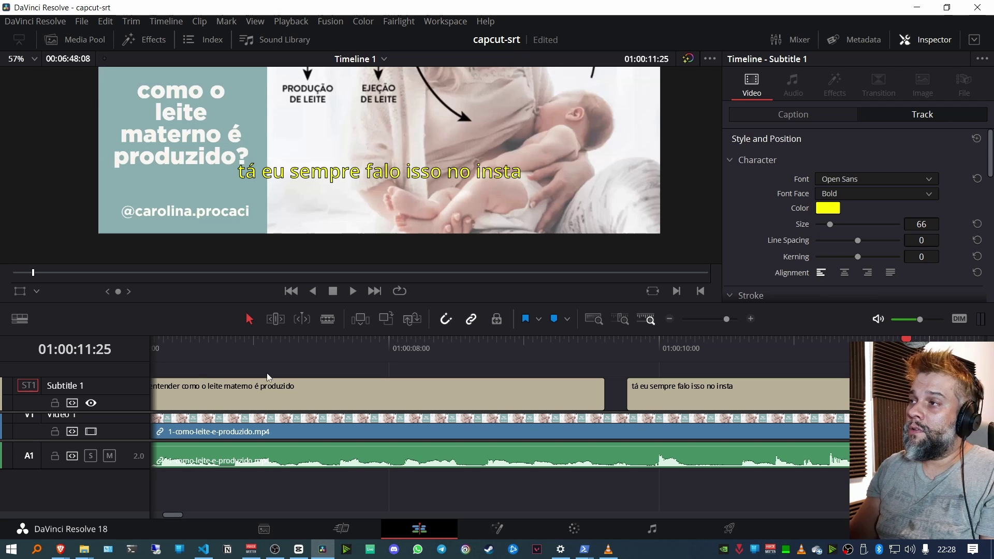
Show the list of individual captions for the Subtitle 1 track, jump to caption 4 and browse on to caption 15
{"action": "left_click", "coordinate": [787, 116]}
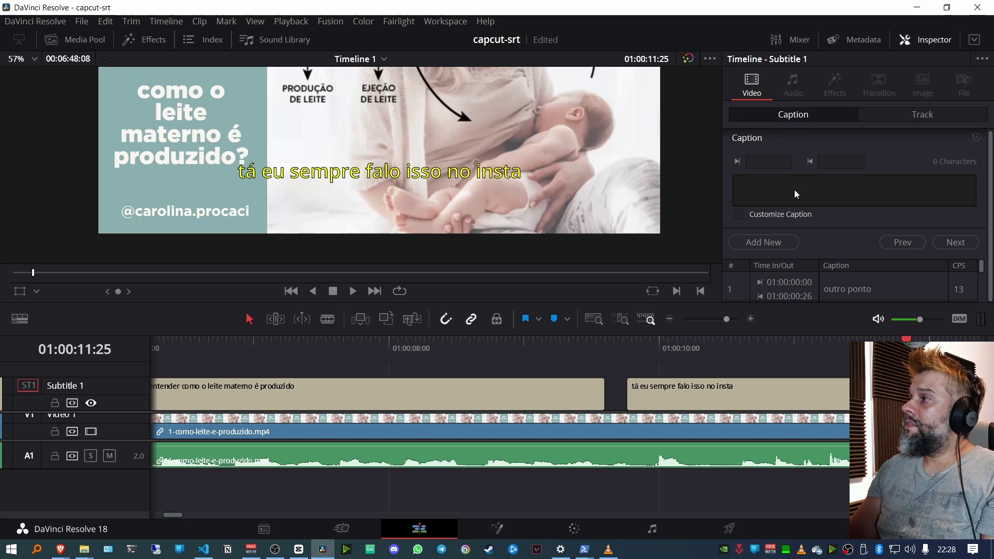
{"action": "scroll", "coordinate": [869, 282], "scroll_direction": "down", "scroll_amount": 3}
{"action": "left_click", "coordinate": [875, 282]}
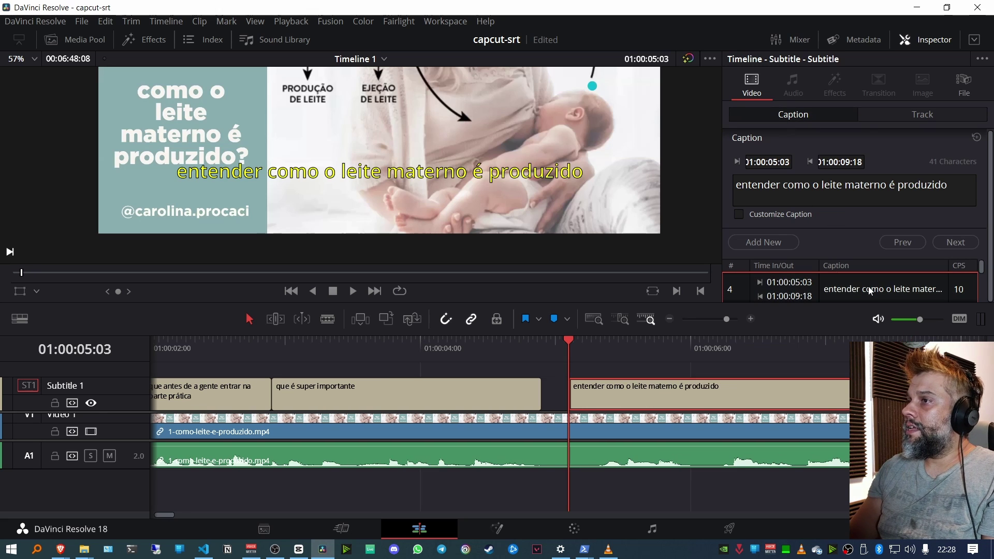
{"action": "scroll", "coordinate": [876, 280], "scroll_direction": "down", "scroll_amount": 1}
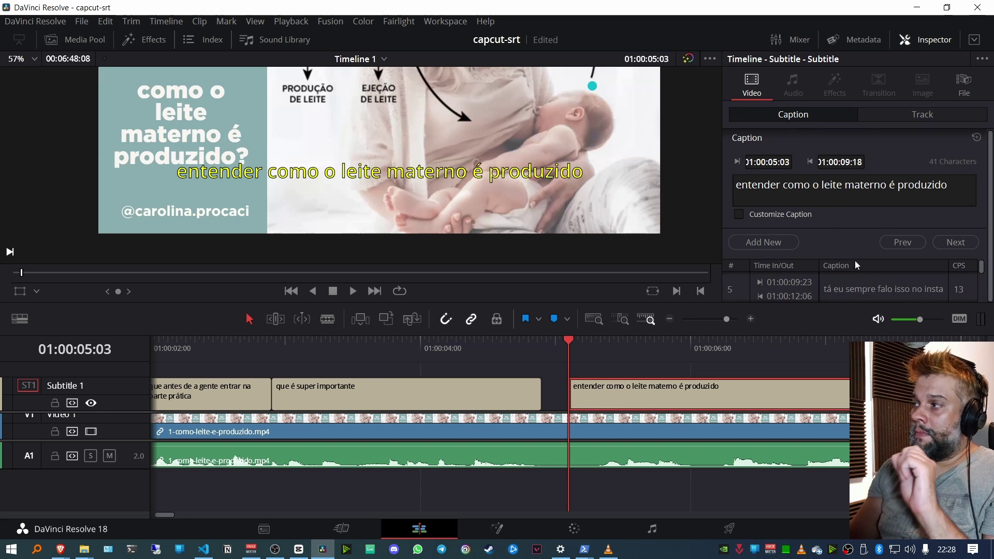
{"action": "scroll", "coordinate": [849, 300], "scroll_direction": "down", "scroll_amount": 5}
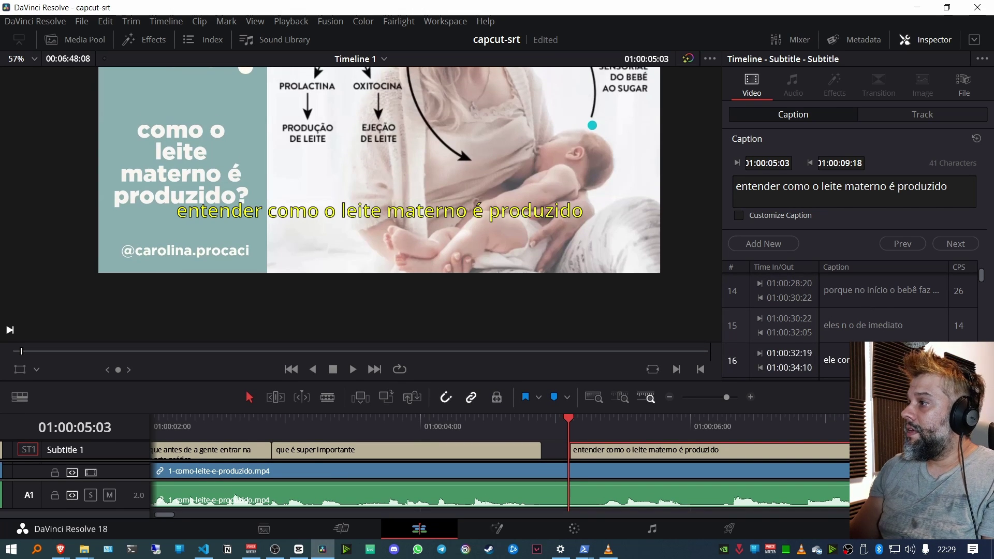
Jump to caption 15, "eles n o de imediato", and play that passage to check its text and timing against the speech
{"action": "left_click", "coordinate": [865, 335]}
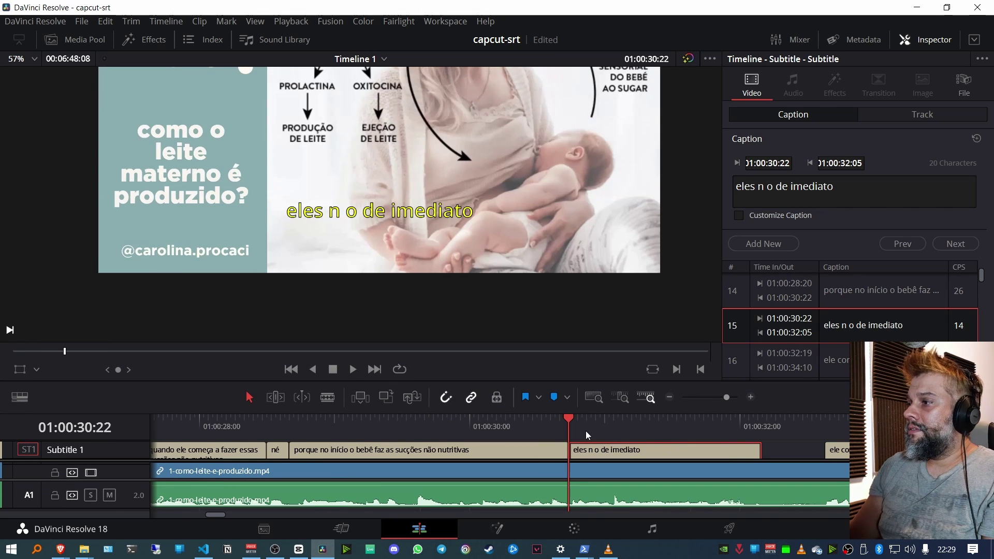
{"action": "left_click", "coordinate": [545, 421]}
{"action": "key", "text": "space"}
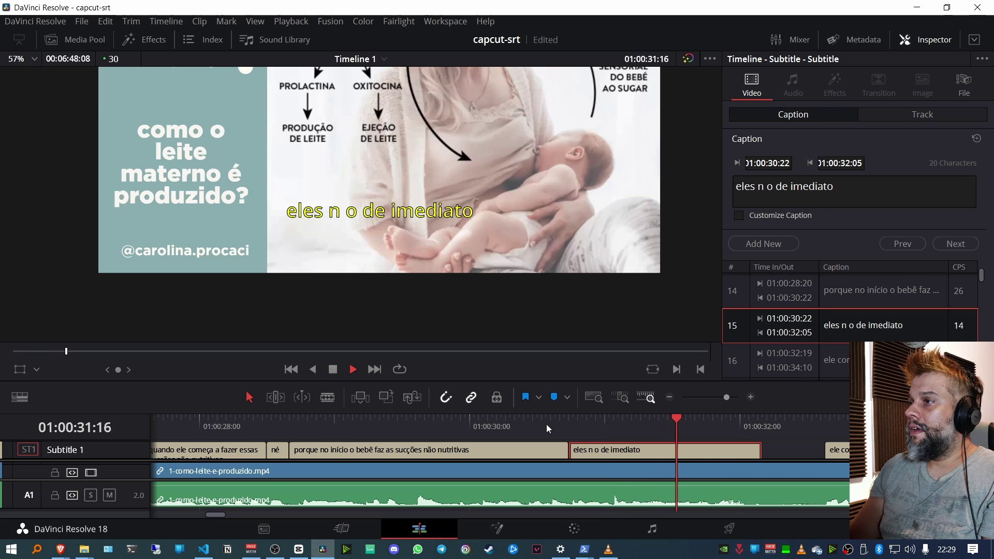
{"action": "key", "text": "space"}
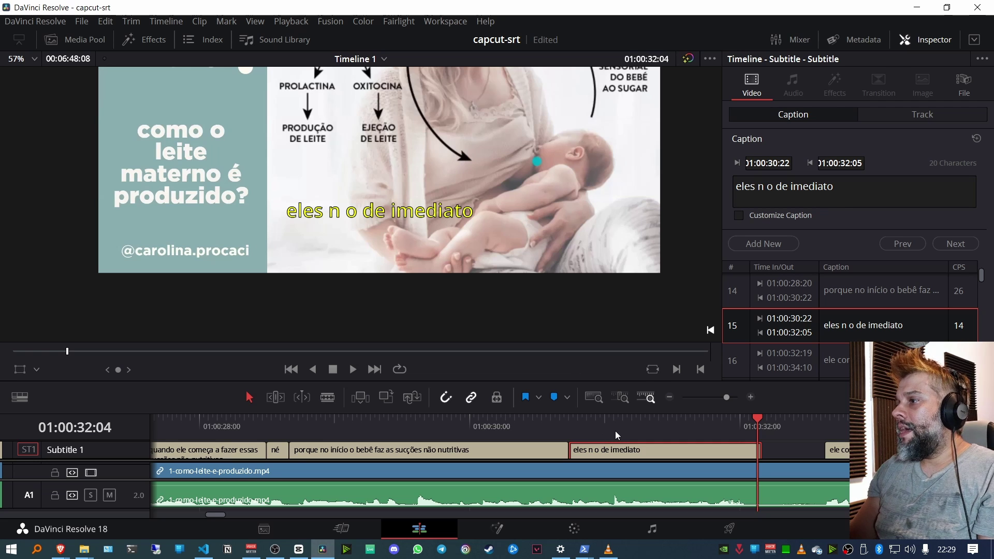
{"action": "scroll", "coordinate": [616, 428], "scroll_direction": "down", "scroll_amount": 2}
{"action": "scroll", "coordinate": [616, 428], "scroll_direction": "down", "scroll_amount": 5}
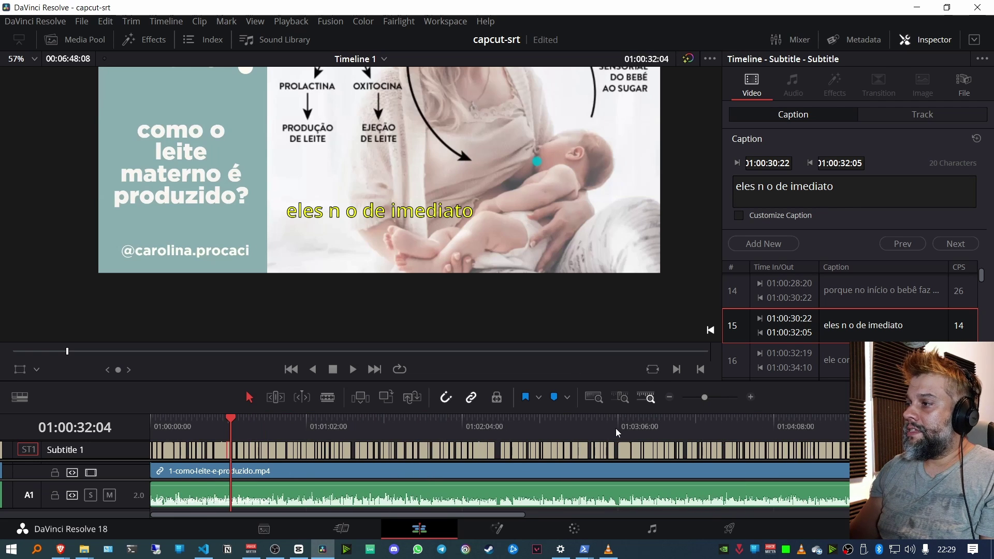